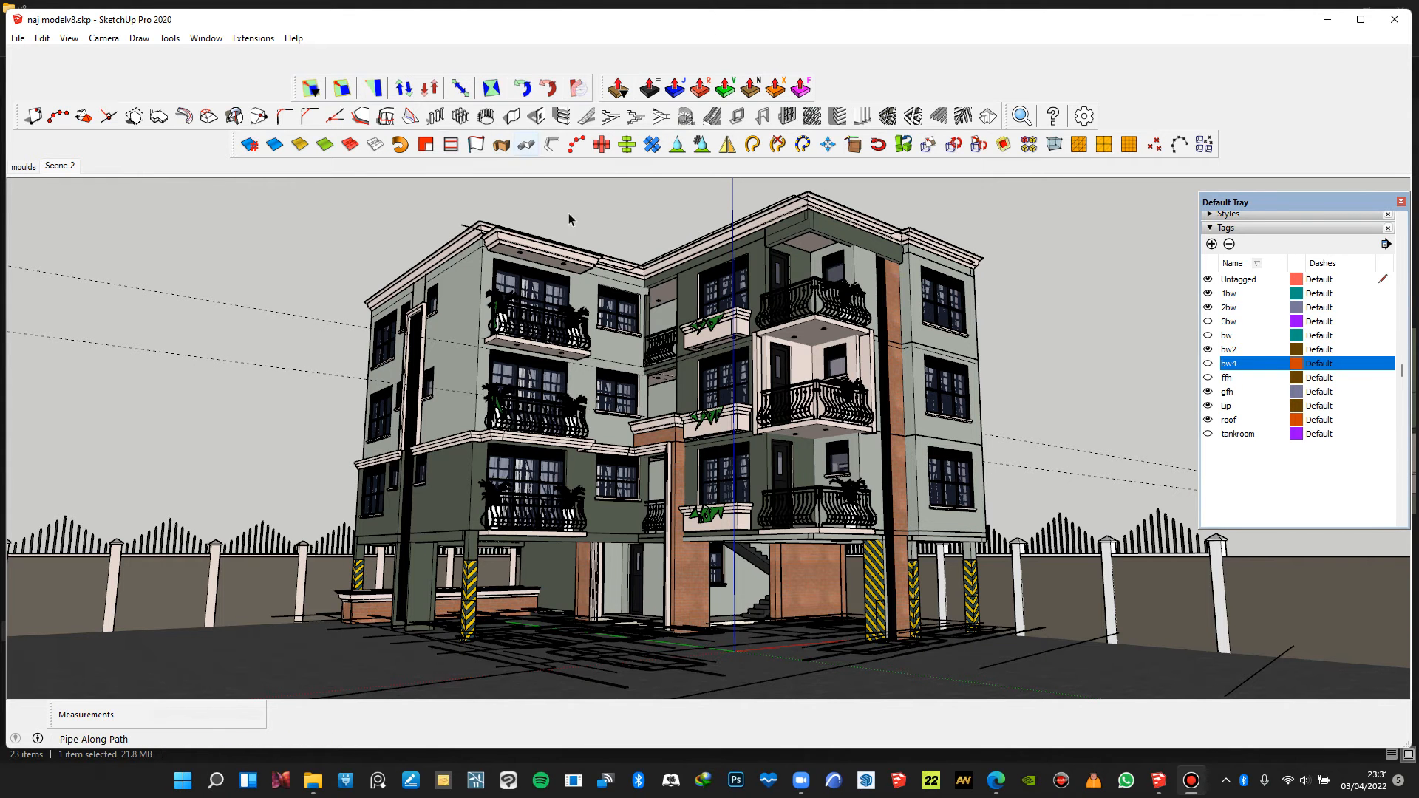
# Select the moulding above the top-floor balcony window and examine it together with the window, curtains and balcony below
pyautogui.click(570, 264)
pyautogui.scroll(8, 570, 264)
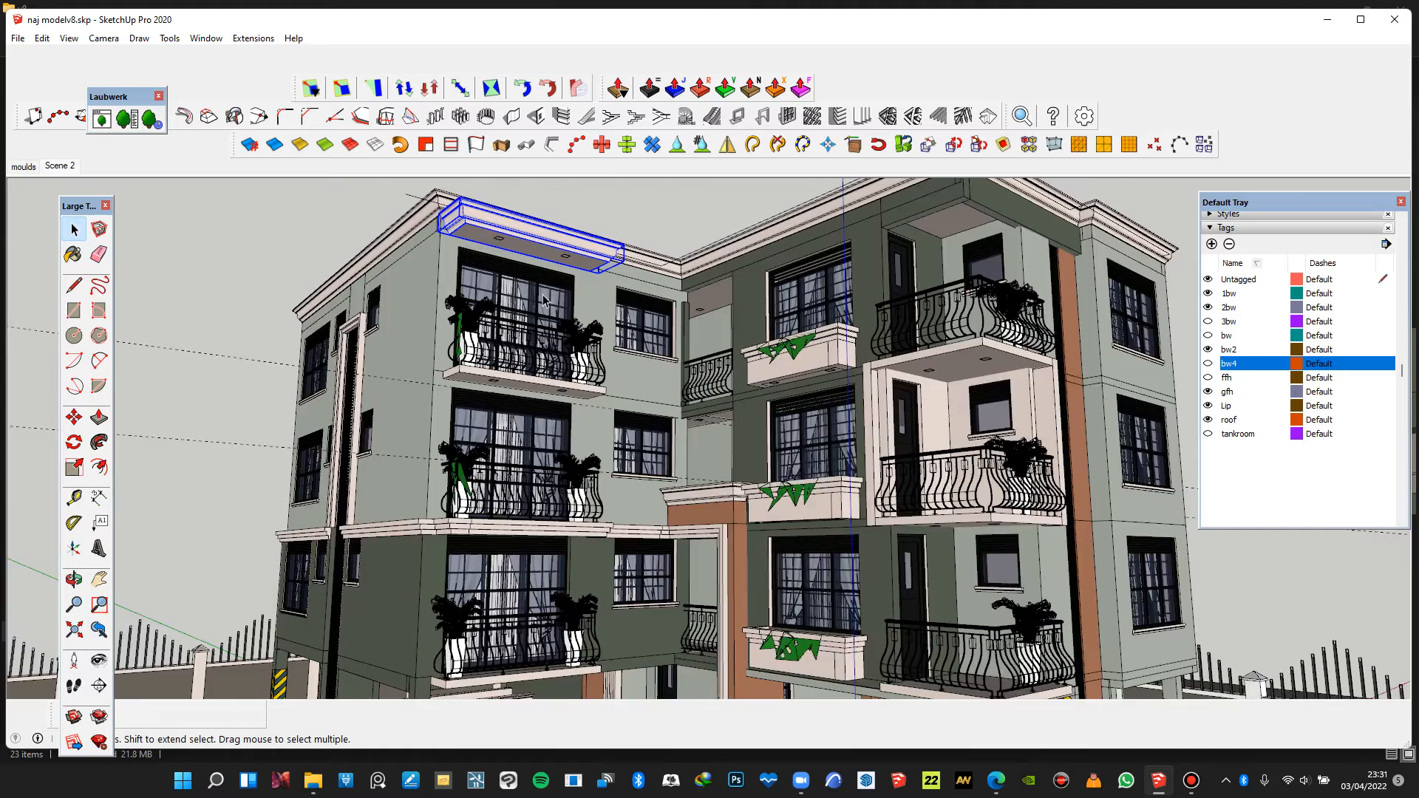
pyautogui.moveTo(521, 305); pyautogui.dragTo(498, 394, button='middle')
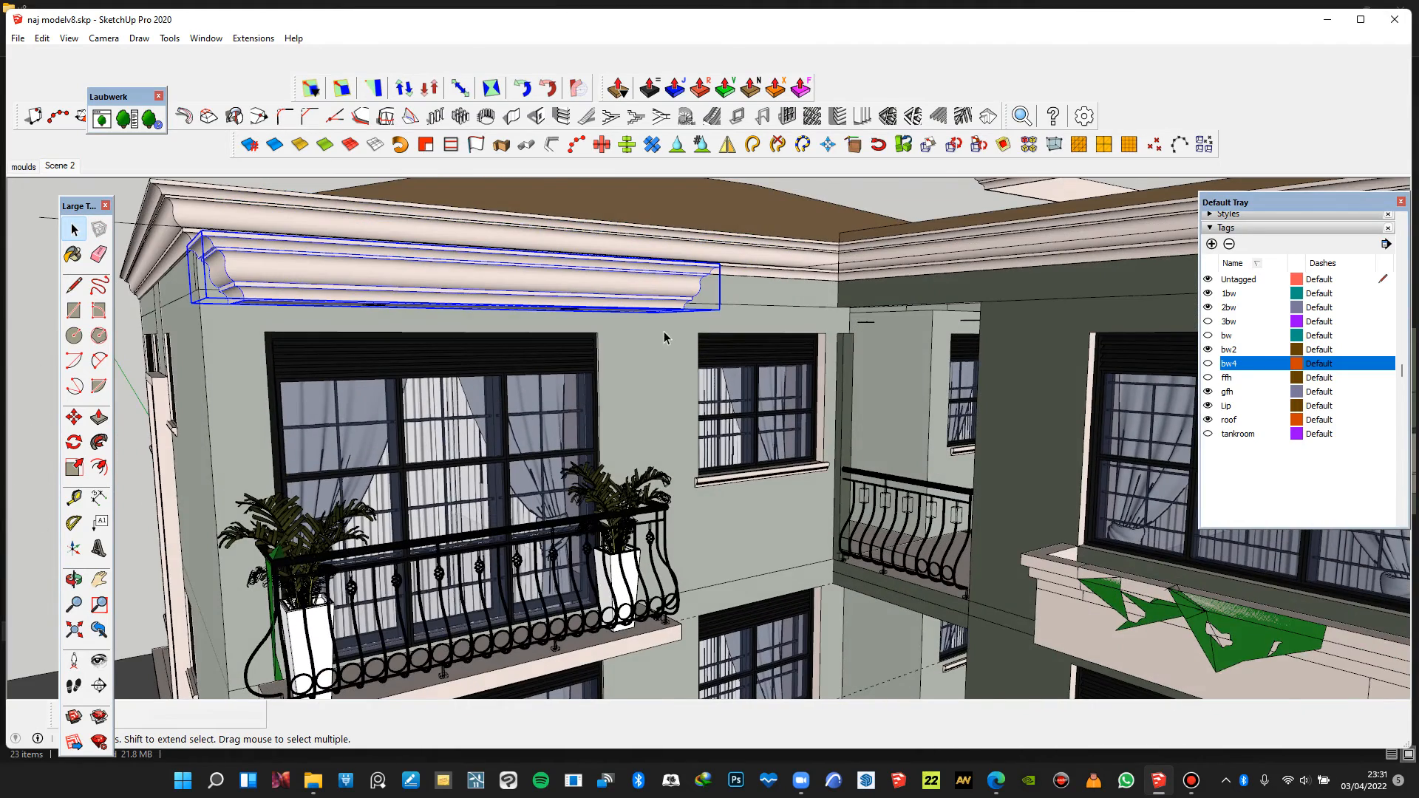
pyautogui.scroll(-3, 664, 331)
pyautogui.scroll(8, 540, 423)
pyautogui.scroll(6, 543, 421)
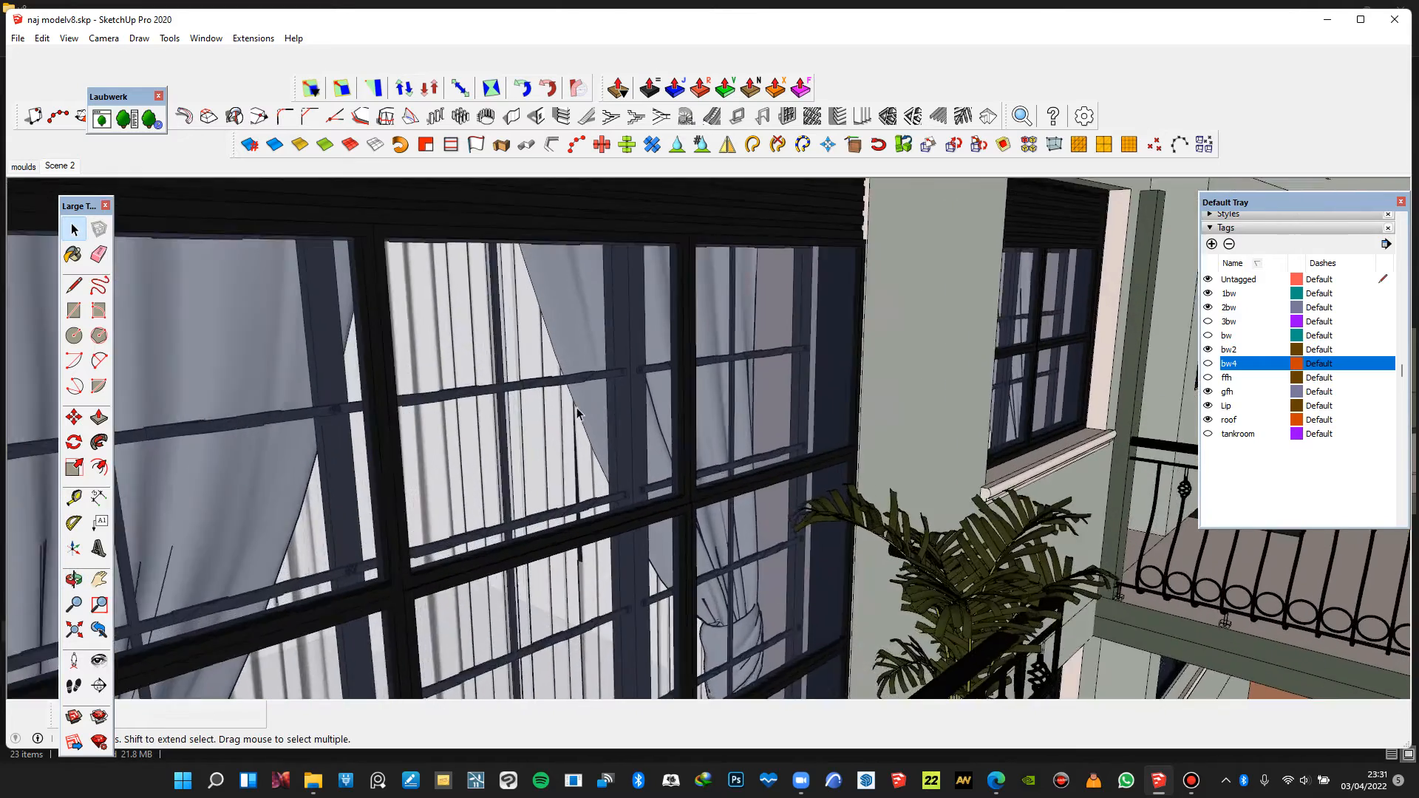
pyautogui.moveTo(578, 412); pyautogui.dragTo(834, 418, button='middle')
pyautogui.scroll(3, 356, 462)
pyautogui.moveTo(356, 467); pyautogui.dragTo(601, 406, button='middle')
pyautogui.scroll(-5, 677, 371)
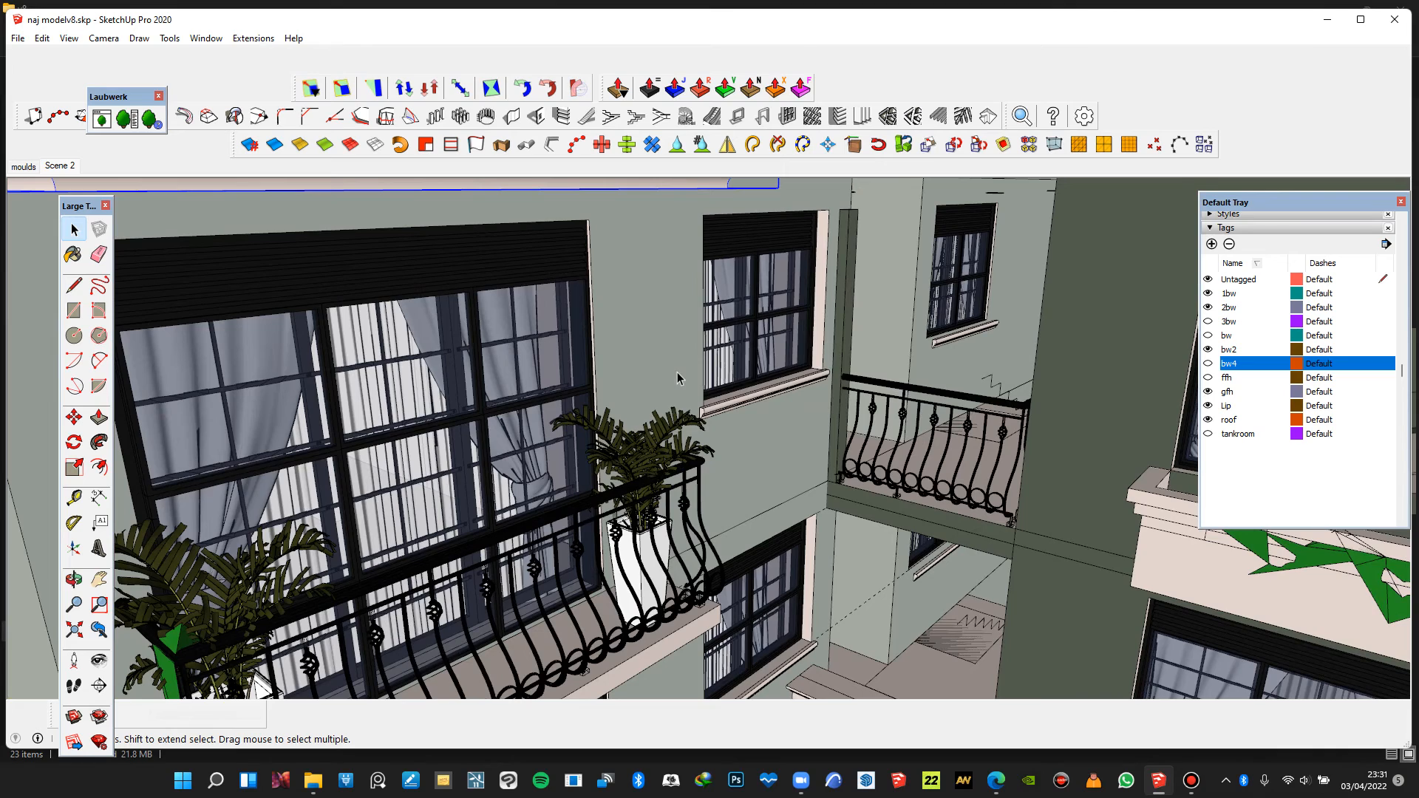
pyautogui.scroll(-5, 625, 314)
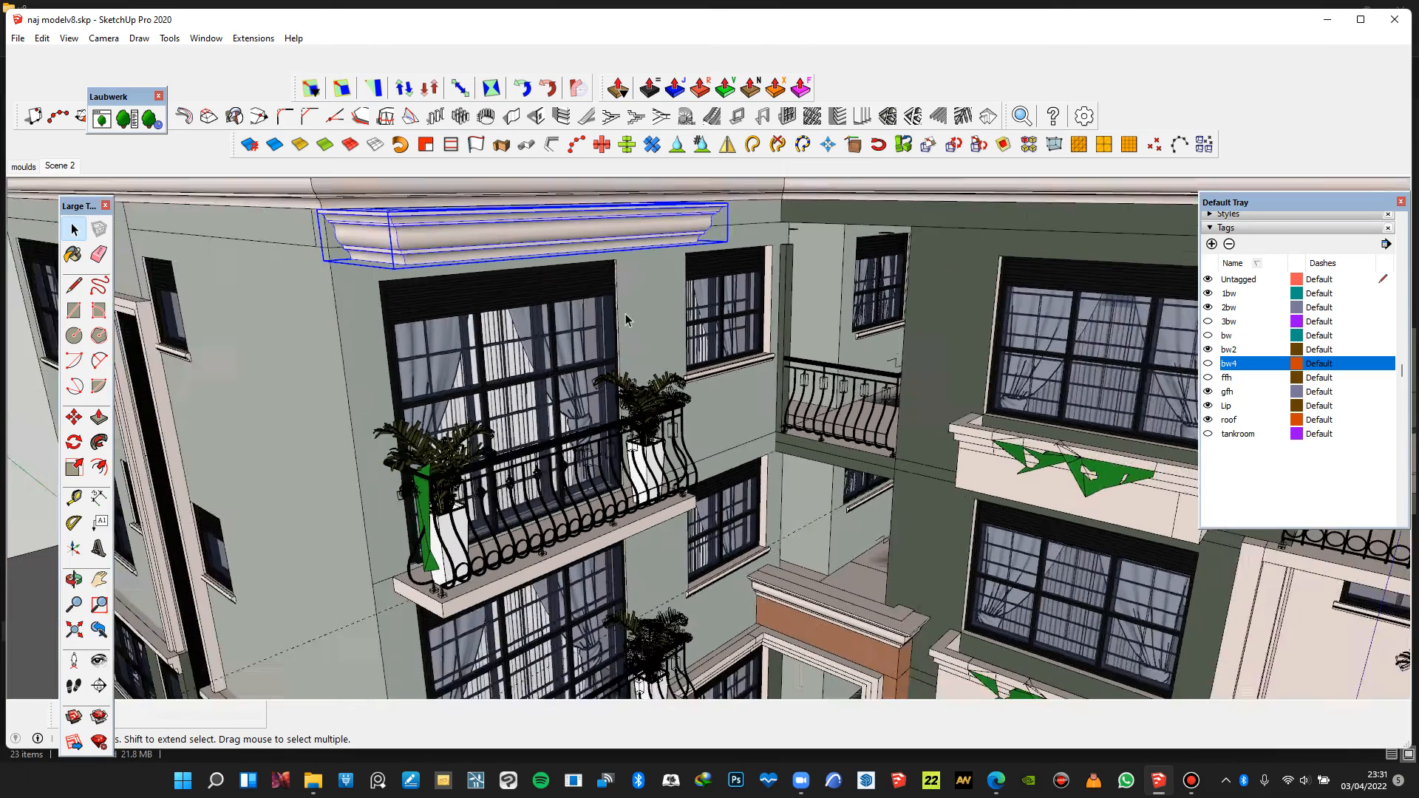
pyautogui.scroll(-3, 626, 314)
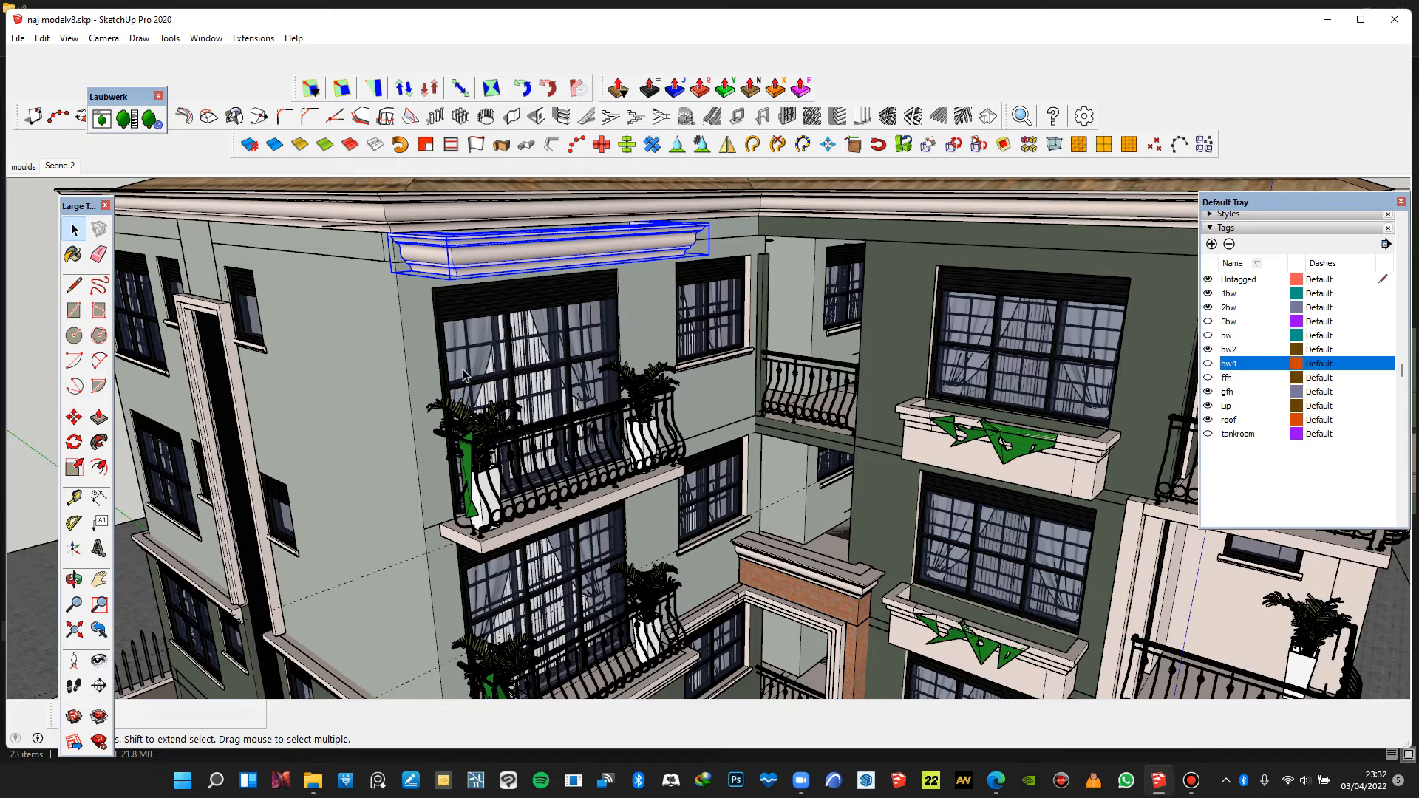
# Examine the top-floor window frames, curtains and the moulded sill of the smaller window up close
pyautogui.scroll(6, 518, 347)
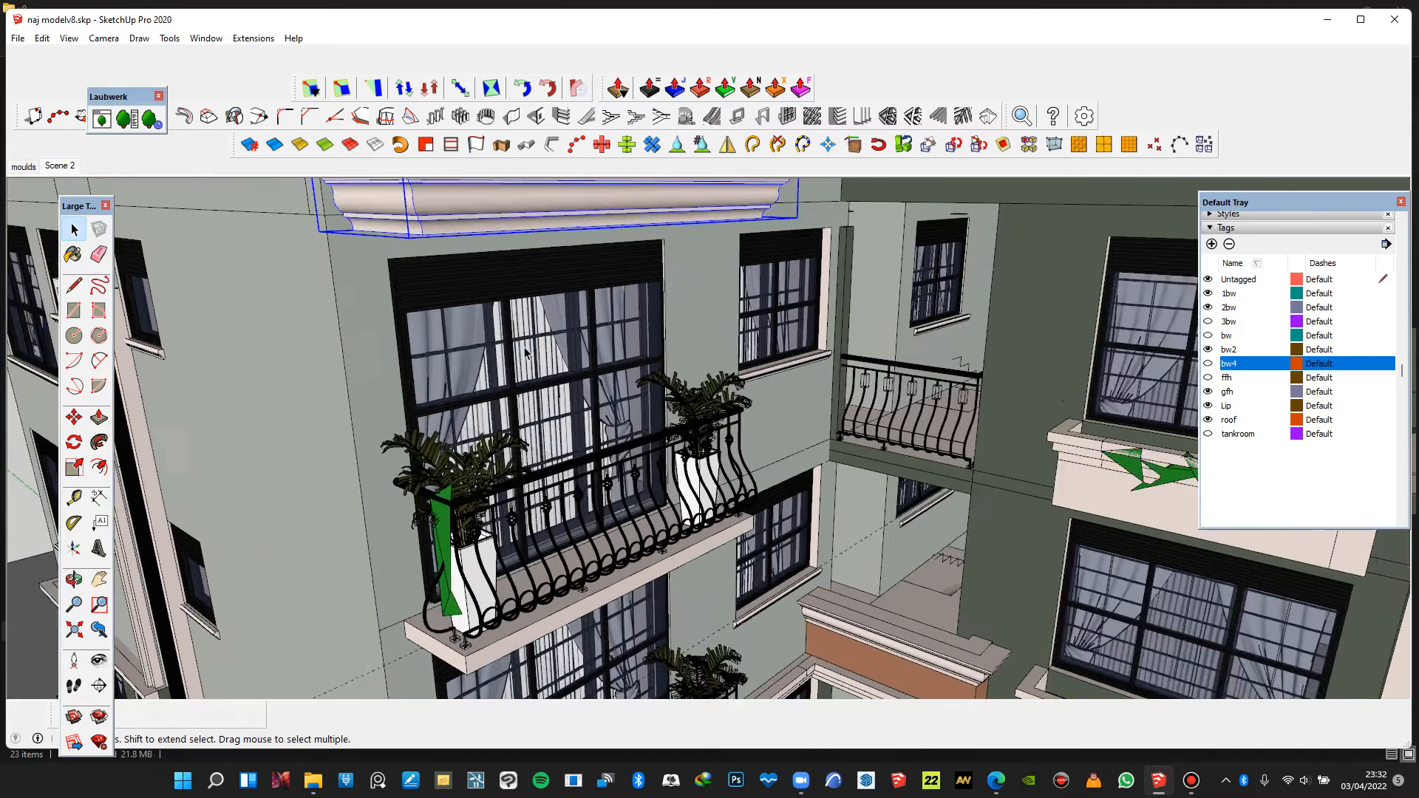
pyautogui.scroll(5, 517, 352)
pyautogui.moveTo(459, 360); pyautogui.dragTo(558, 431, button='middle')
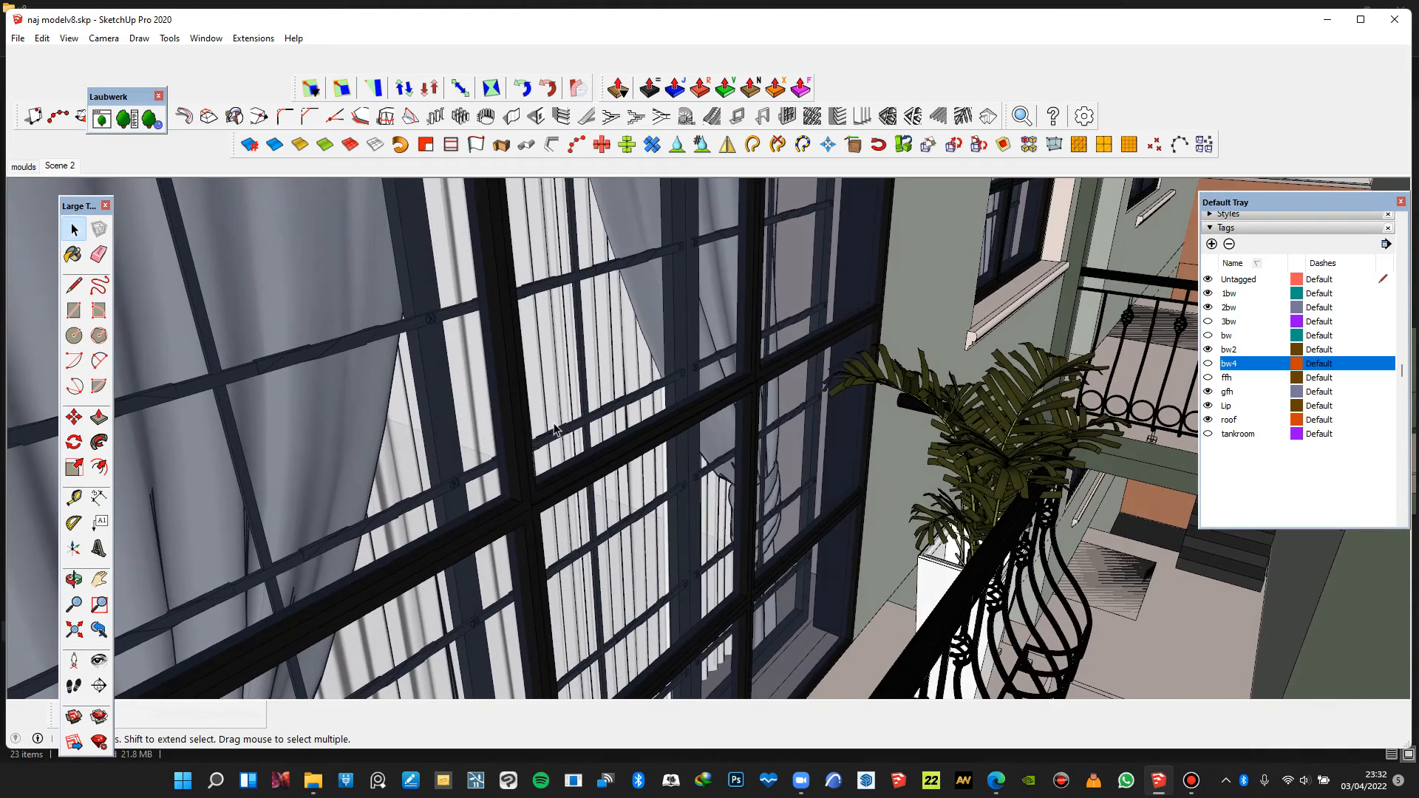
pyautogui.scroll(-6, 713, 349)
pyautogui.scroll(5, 884, 330)
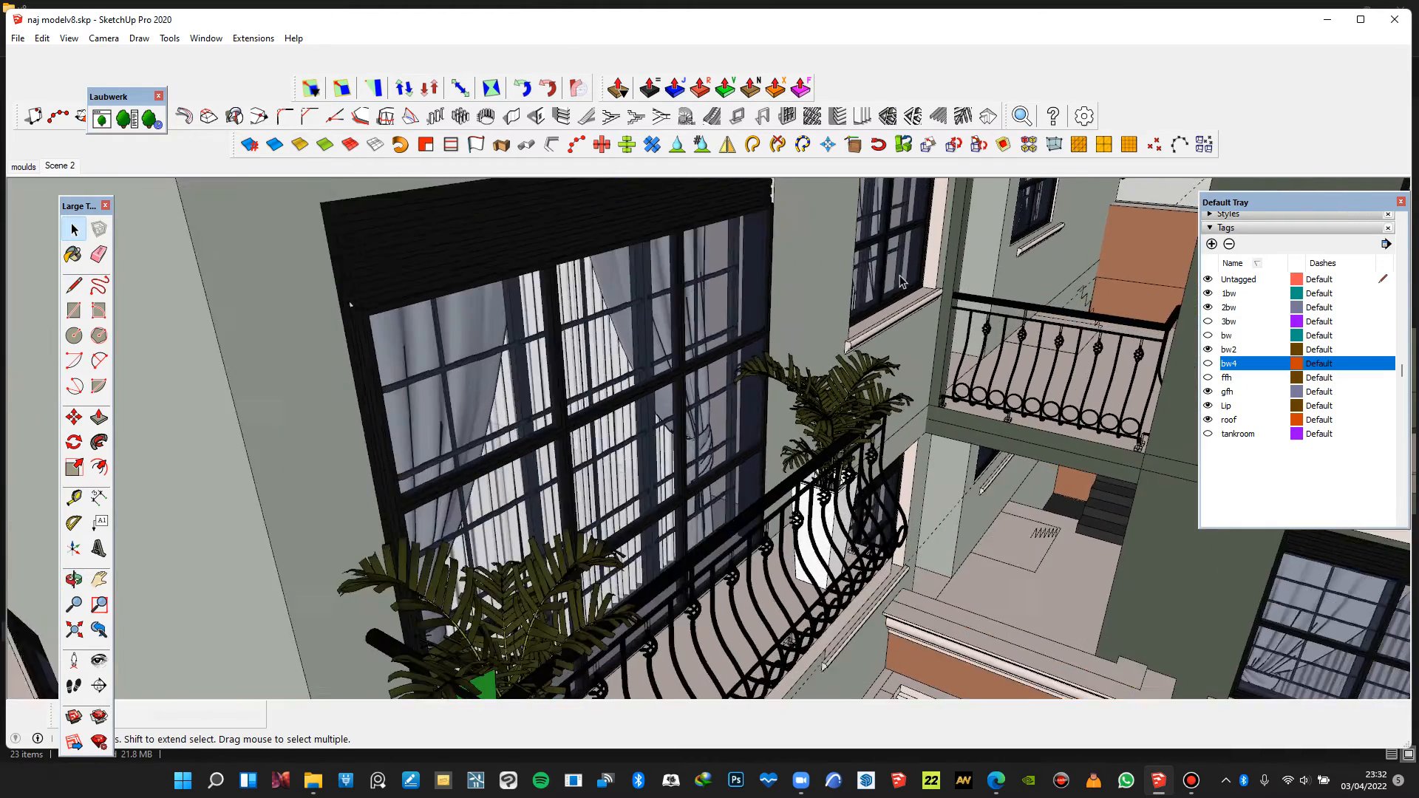
pyautogui.scroll(3, 827, 398)
pyautogui.scroll(3, 792, 398)
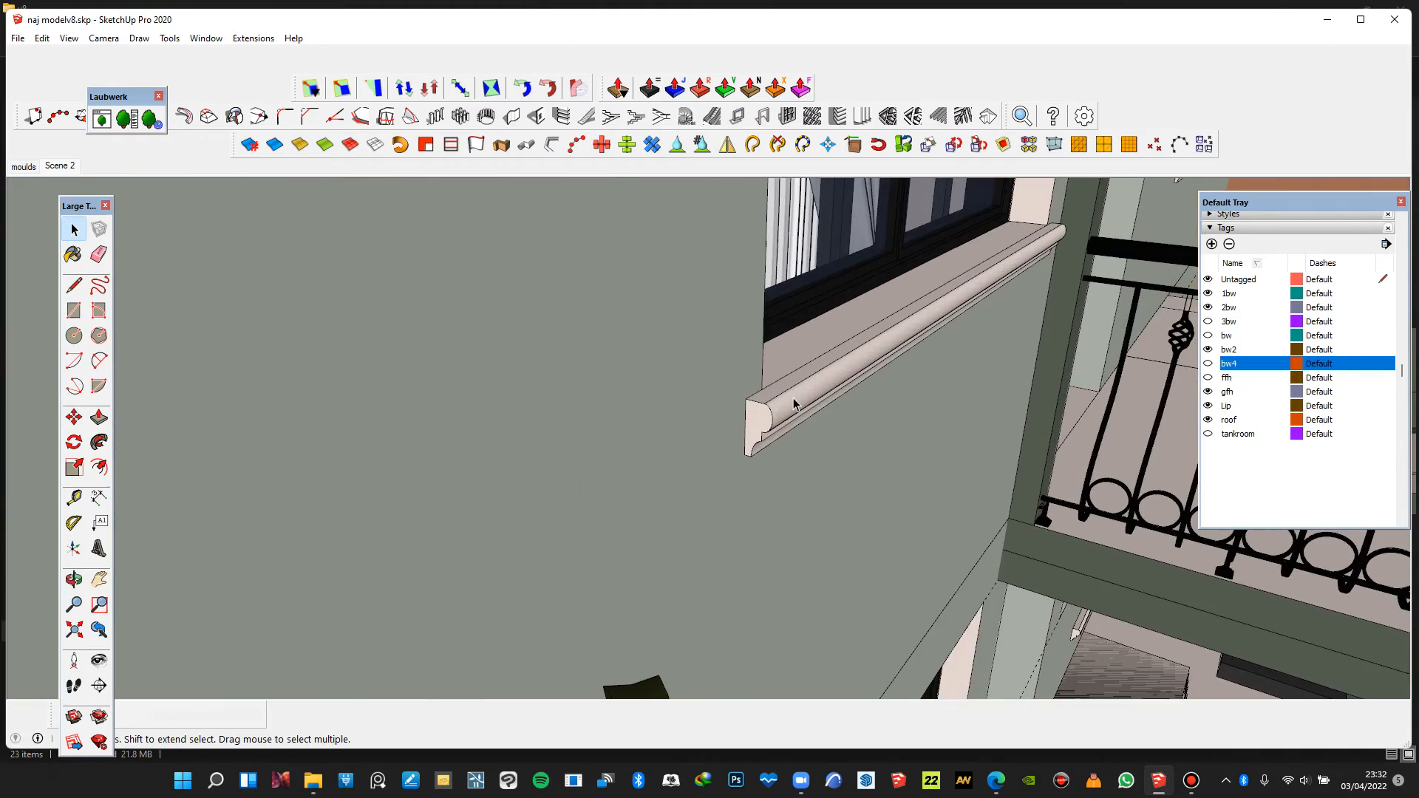
pyautogui.scroll(2, 795, 403)
pyautogui.scroll(-2, 793, 398)
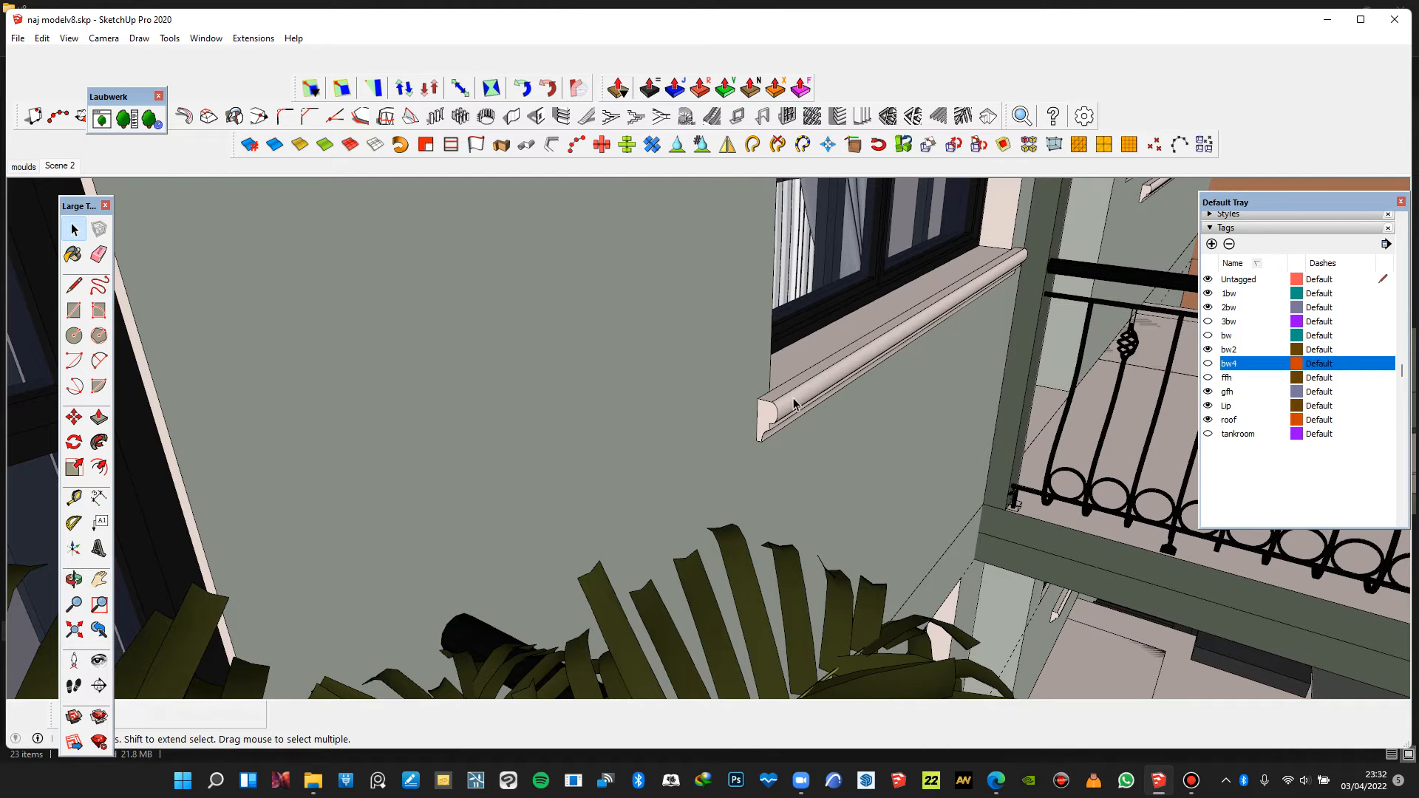
pyautogui.moveTo(703, 428); pyautogui.dragTo(656, 418, button='middle')
pyautogui.scroll(-5, 749, 358)
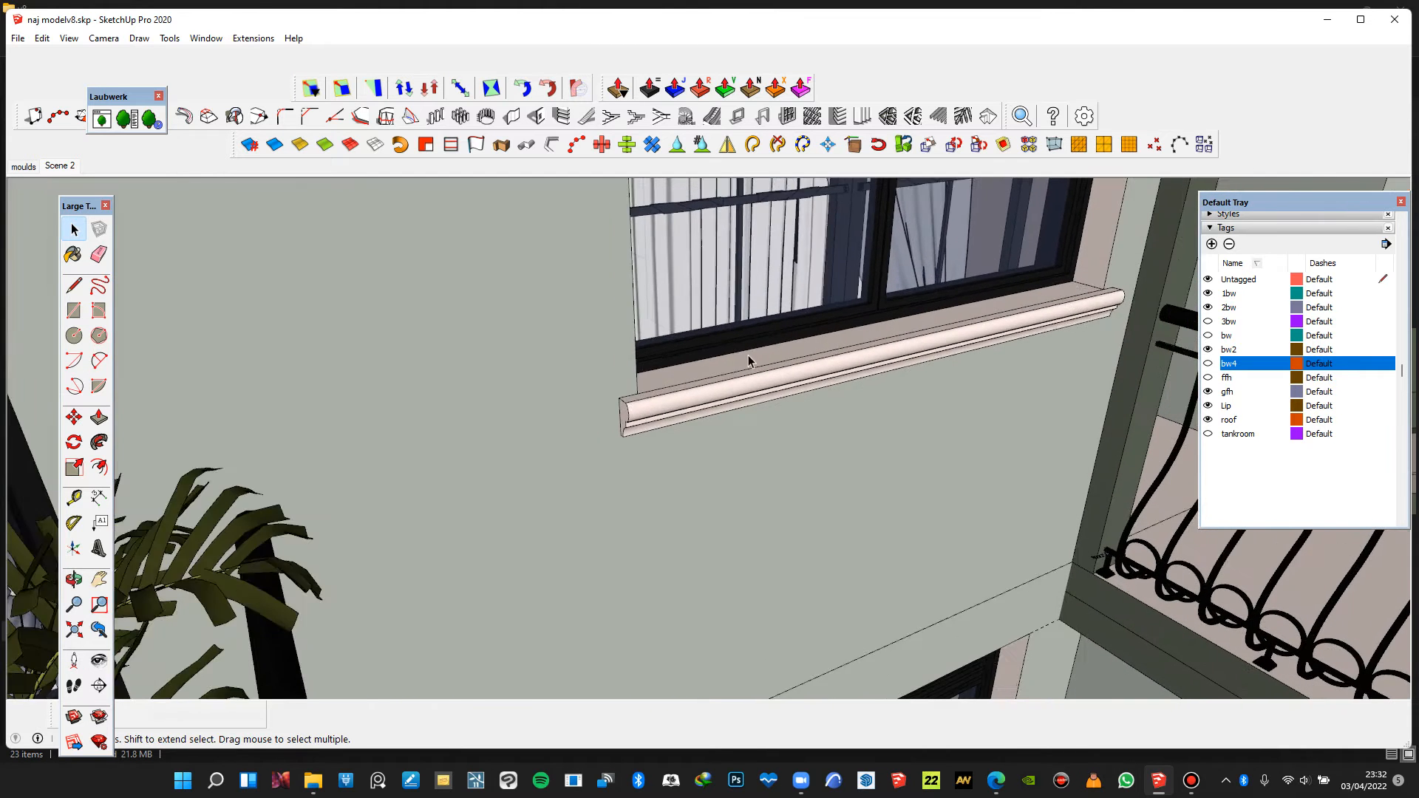
pyautogui.moveTo(778, 314); pyautogui.dragTo(737, 393, button='middle')
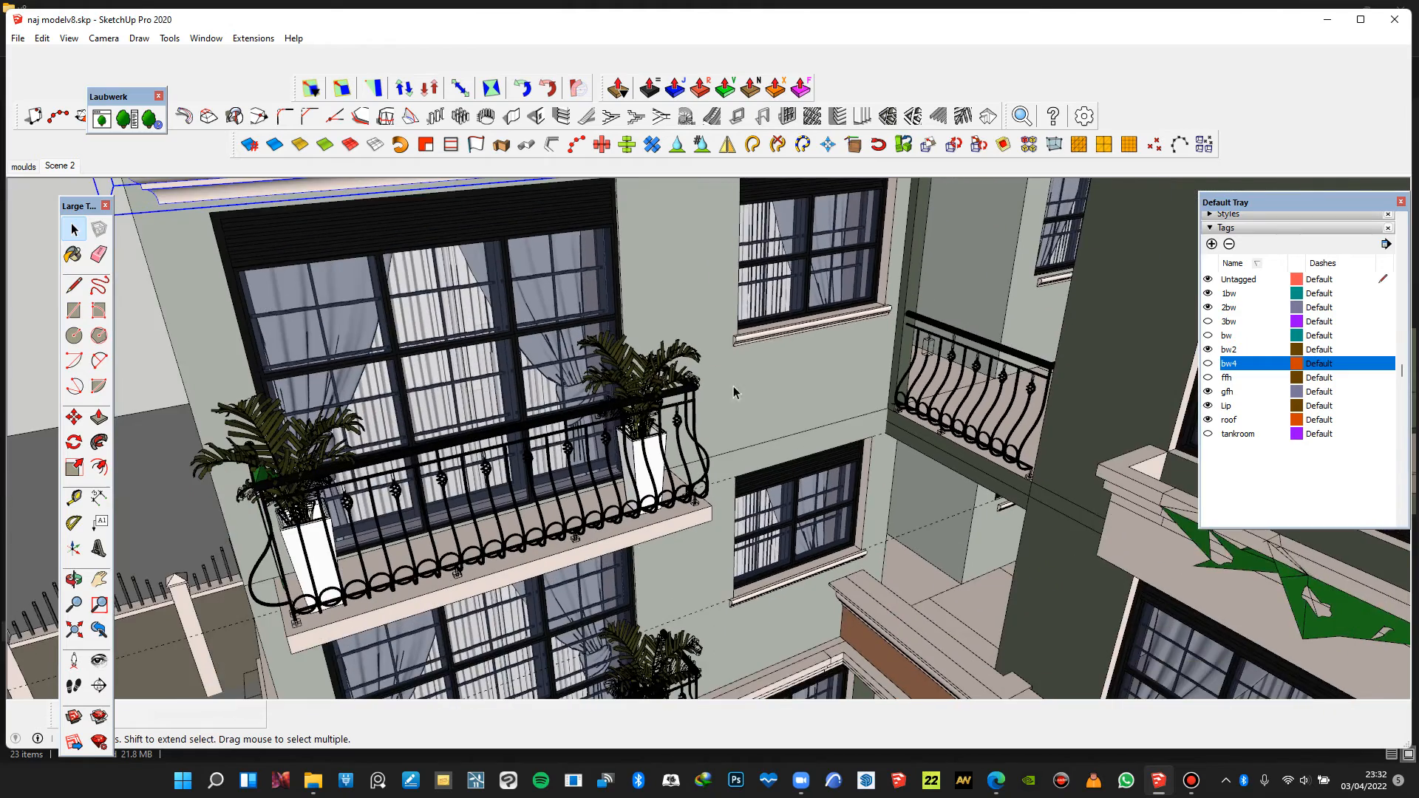
# Examine the balcony railings, planters, ground-floor entrance and parking area, ending with an overall view of the building
pyautogui.scroll(3, 684, 416)
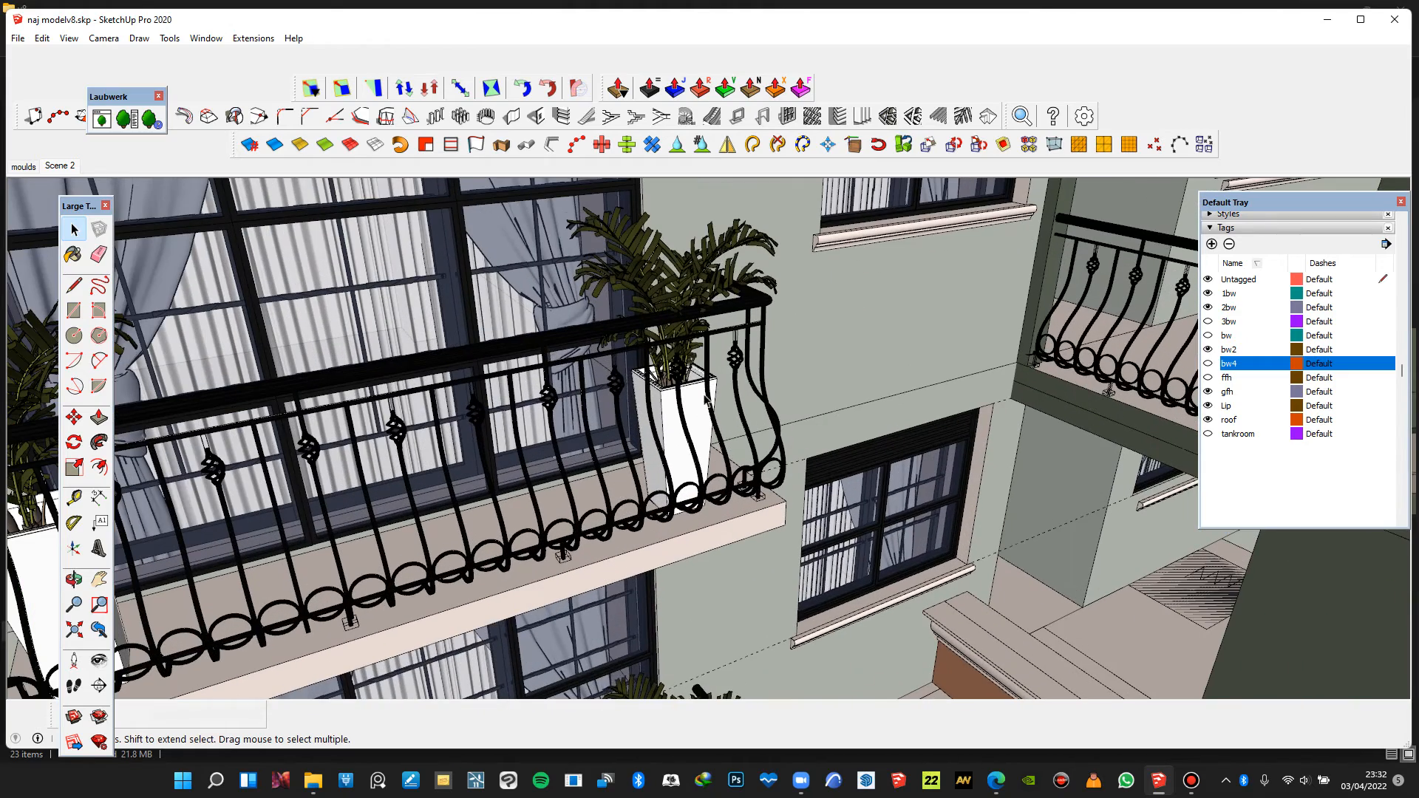
pyautogui.moveTo(761, 370); pyautogui.dragTo(781, 325, button='middle')
pyautogui.scroll(-5, 776, 325)
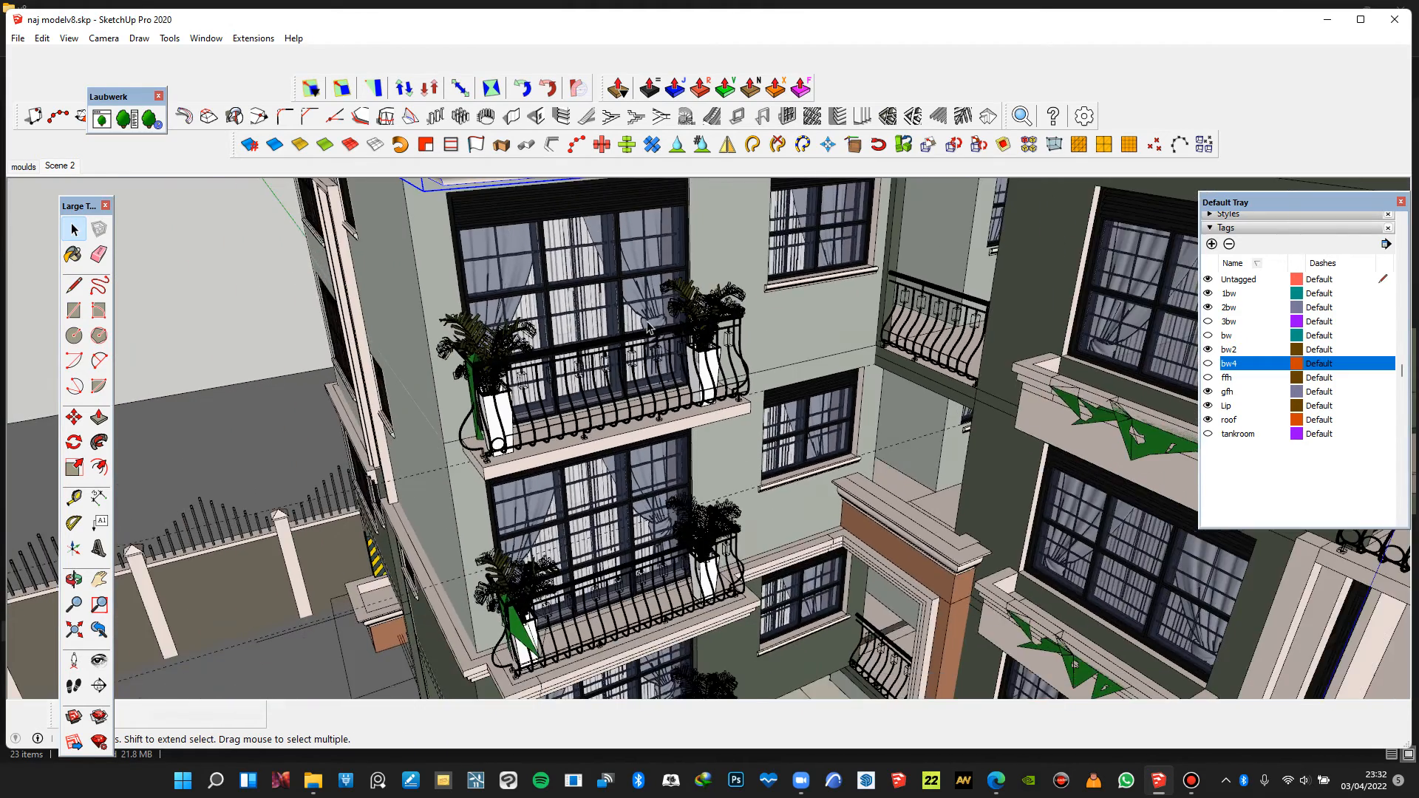
pyautogui.scroll(-4, 649, 322)
pyautogui.scroll(8, 798, 614)
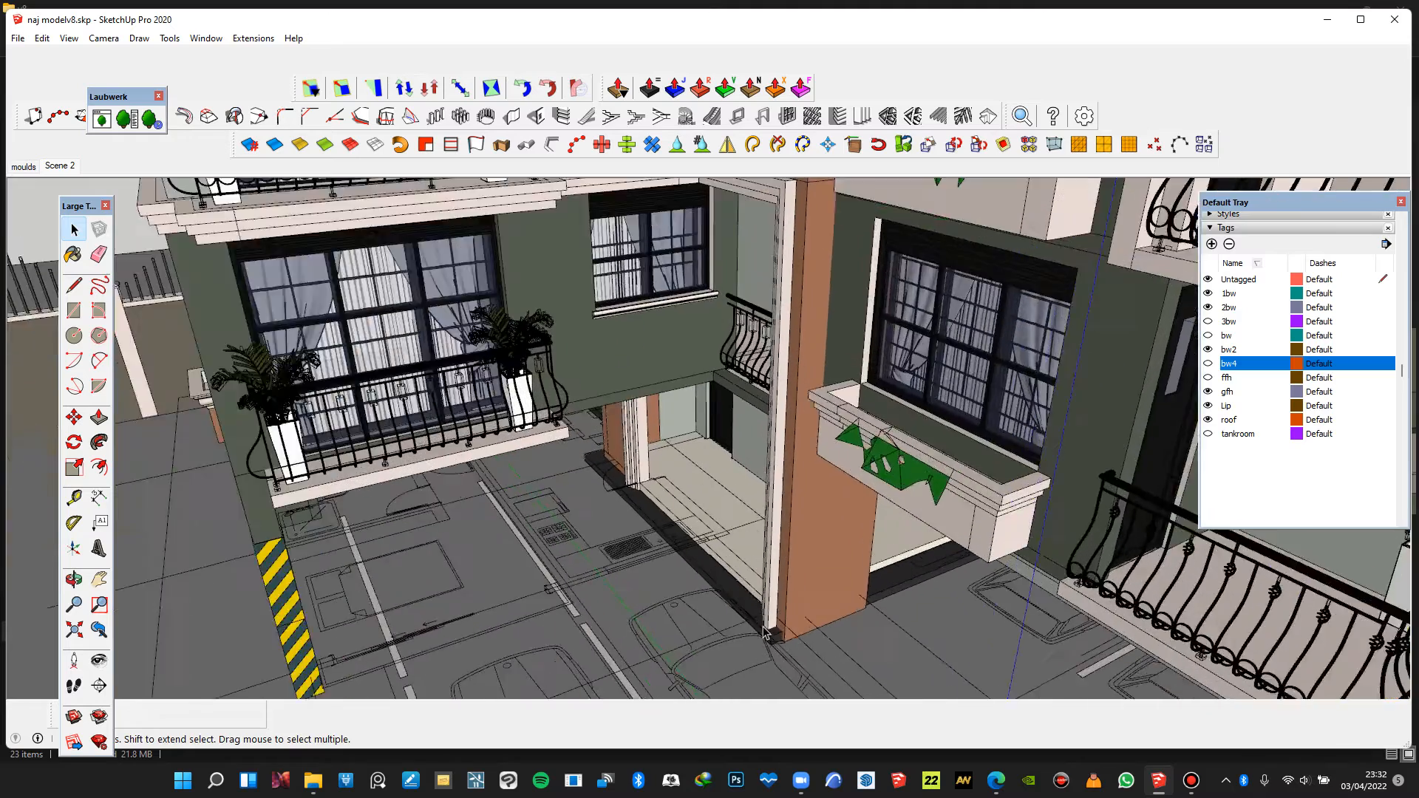
pyautogui.scroll(-8, 709, 566)
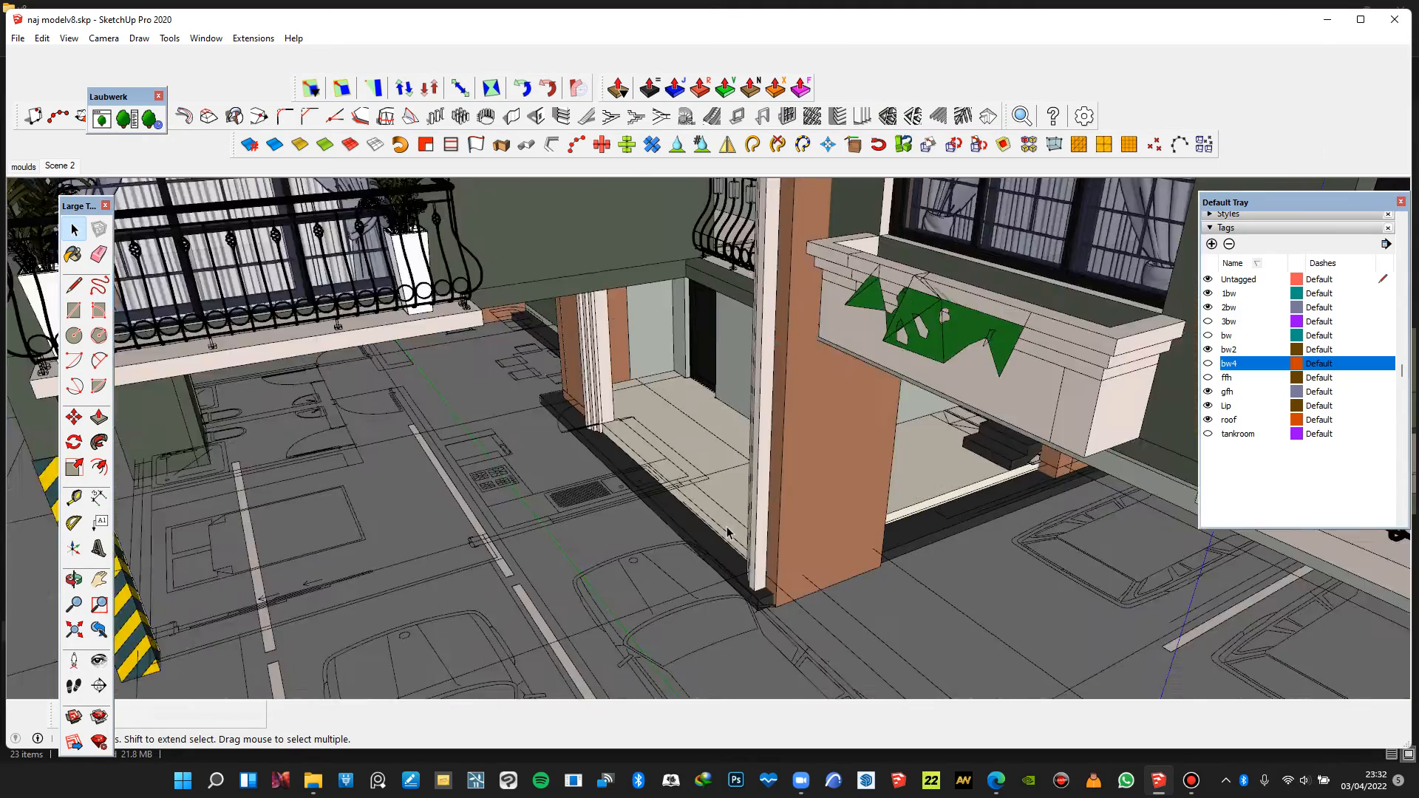
pyautogui.scroll(3, 693, 527)
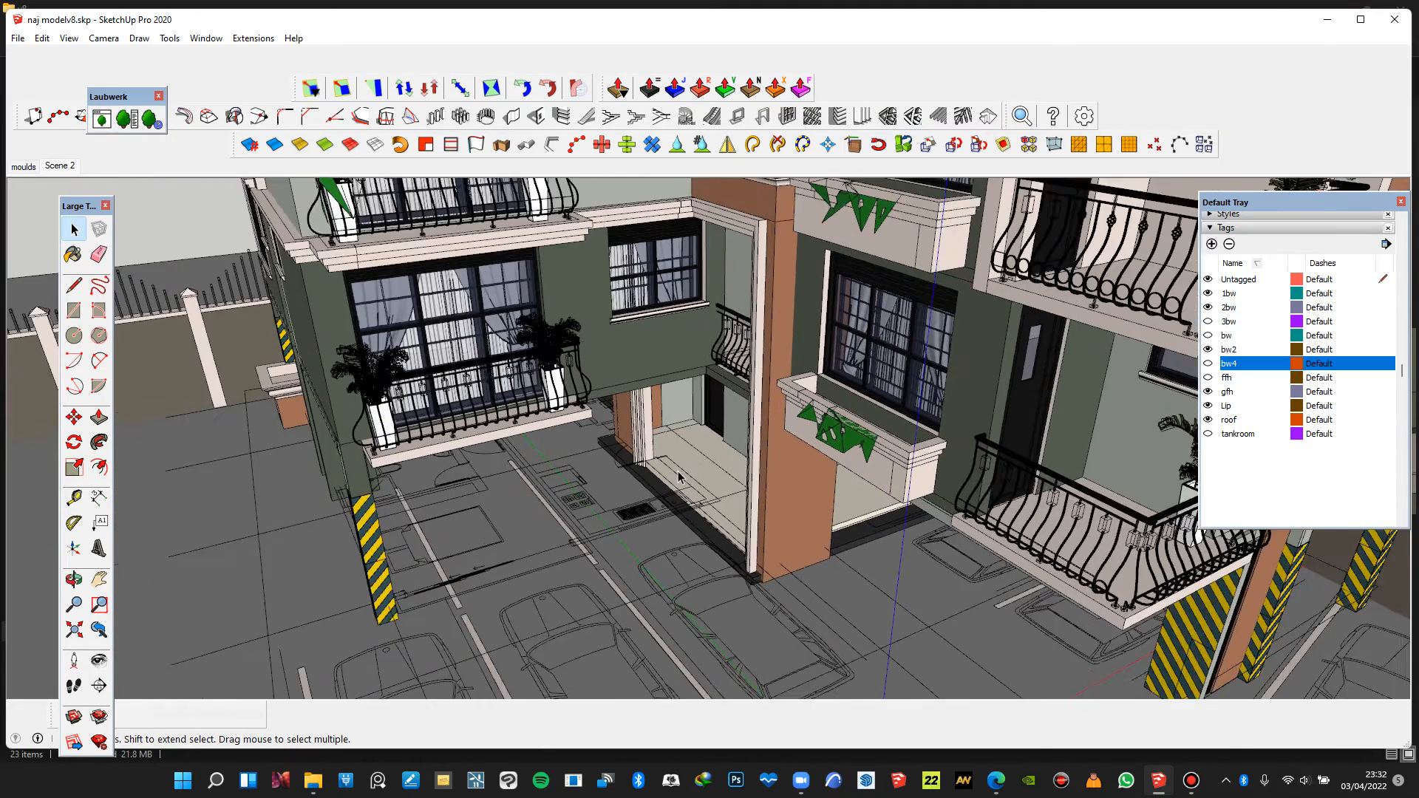
pyautogui.scroll(-8, 632, 634)
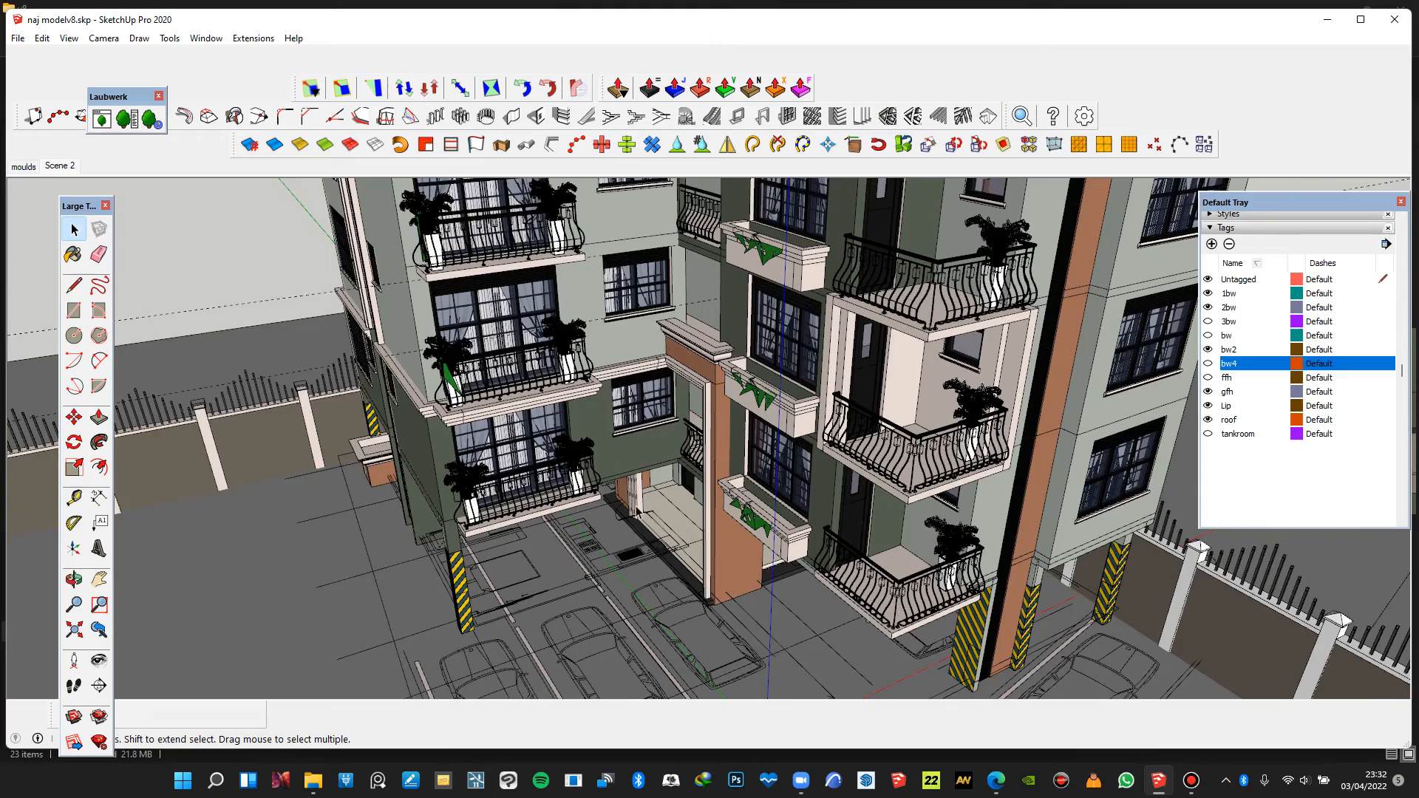
pyautogui.moveTo(606, 698); pyautogui.dragTo(634, 463, button='middle')
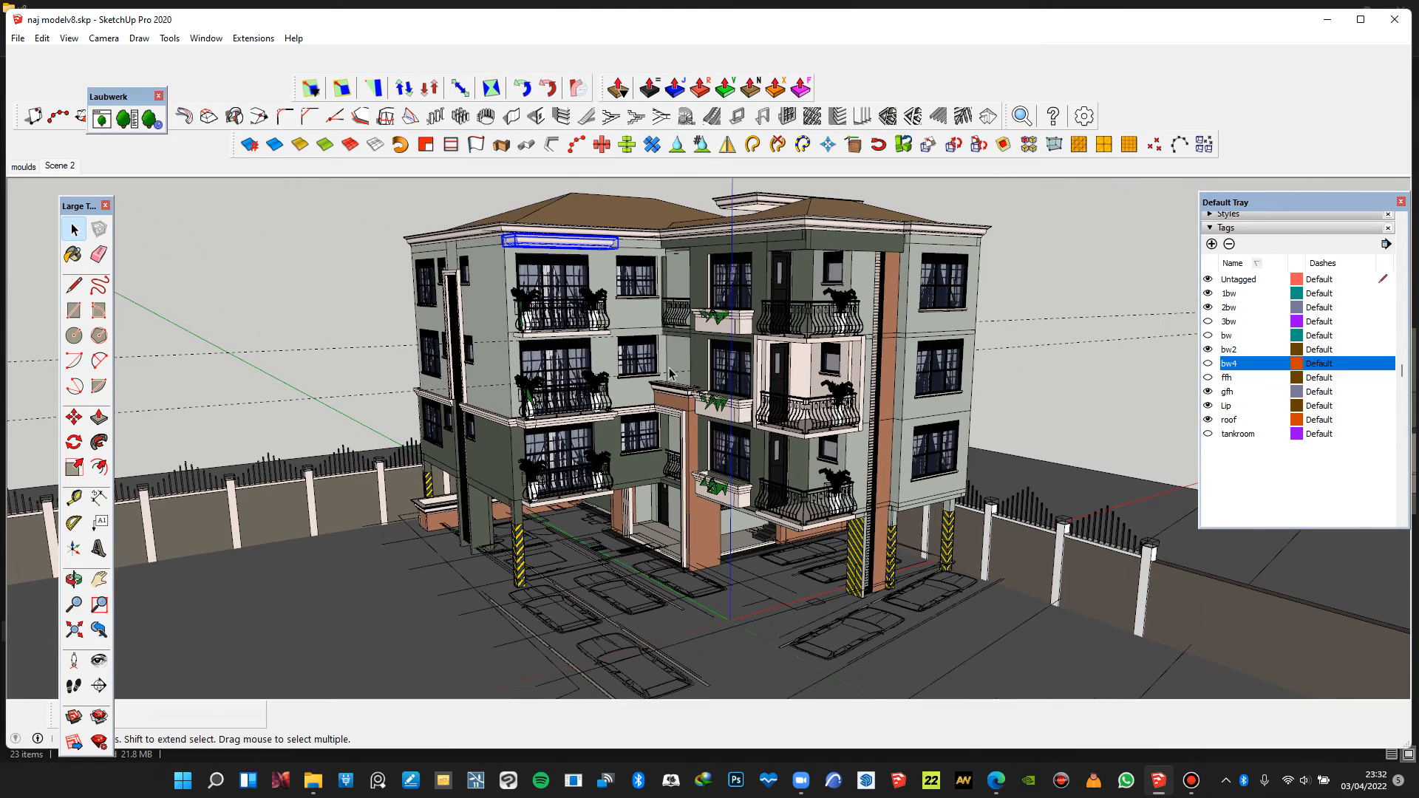
pyautogui.scroll(3, 640, 364)
pyautogui.moveTo(640, 364); pyautogui.dragTo(674, 316, button='middle')
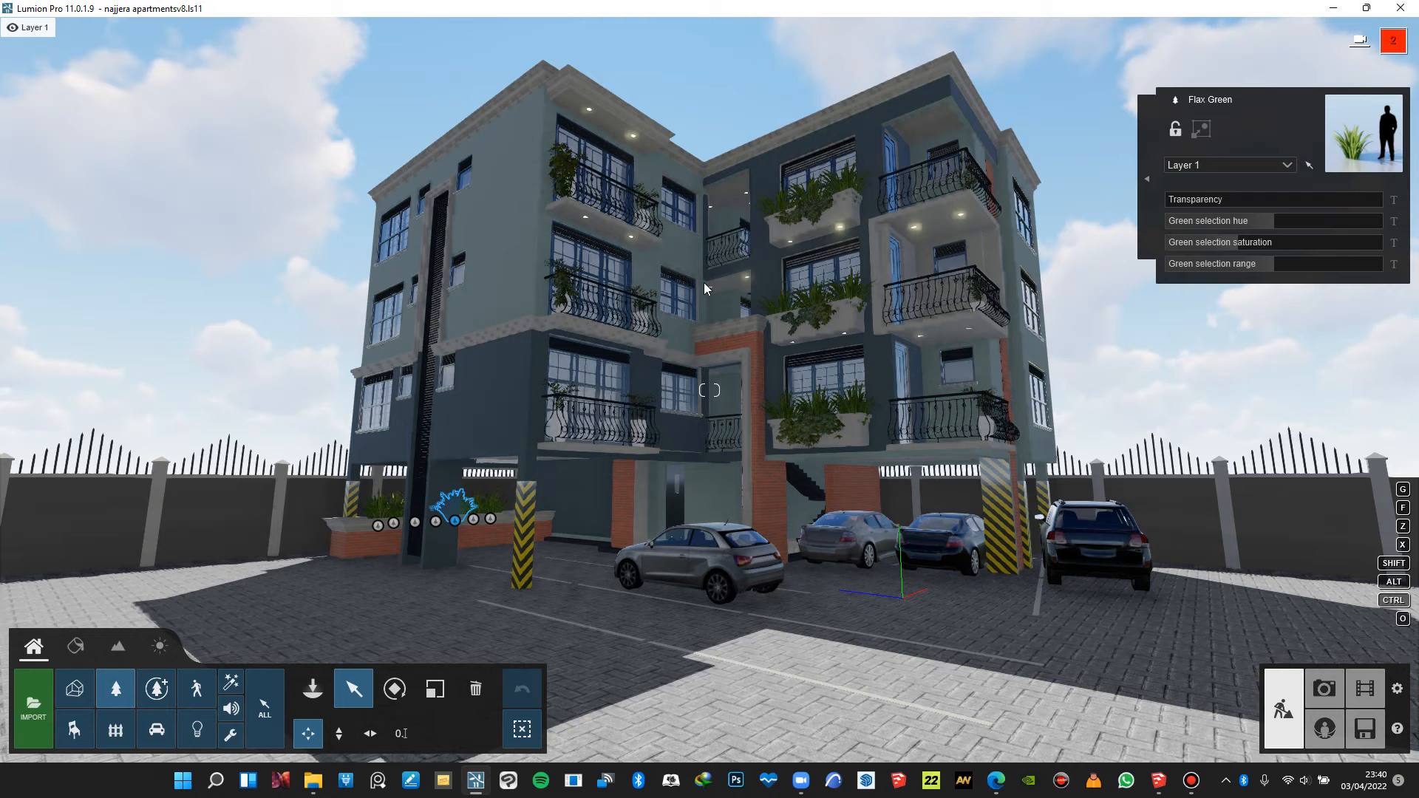
# Open Lumion's photo mode to show photo 2 and its applied effects
pyautogui.click(1325, 687)
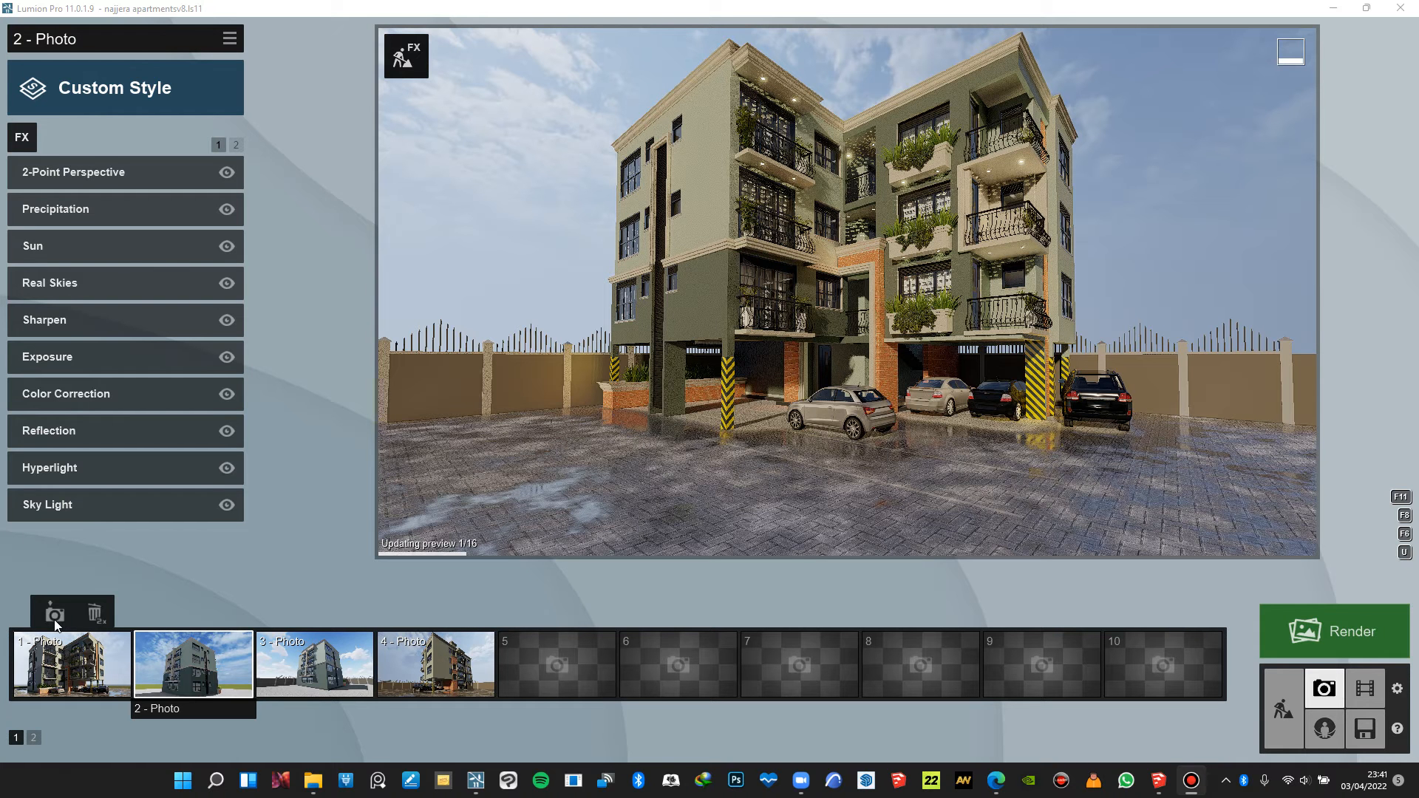
pyautogui.click(113, 624)
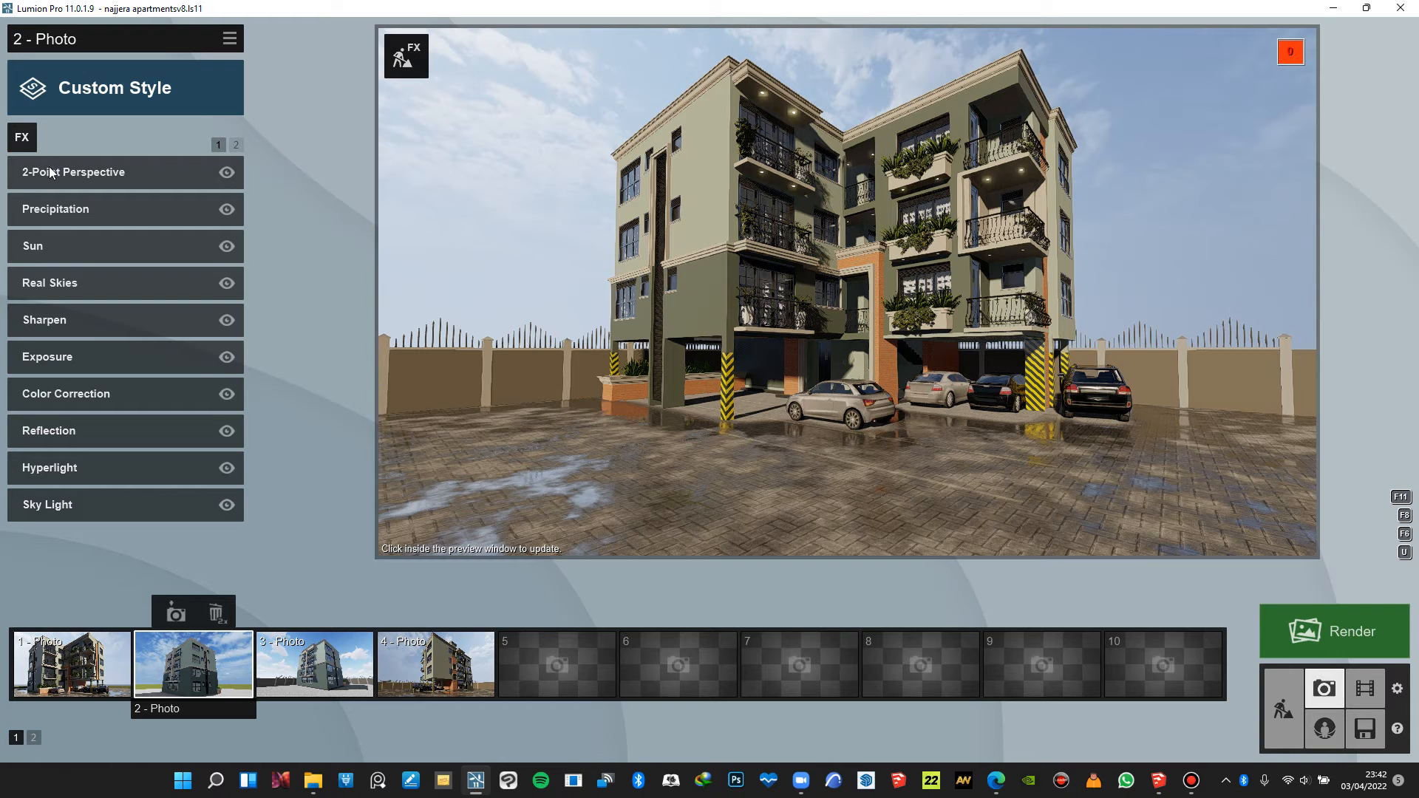
pyautogui.click(228, 44)
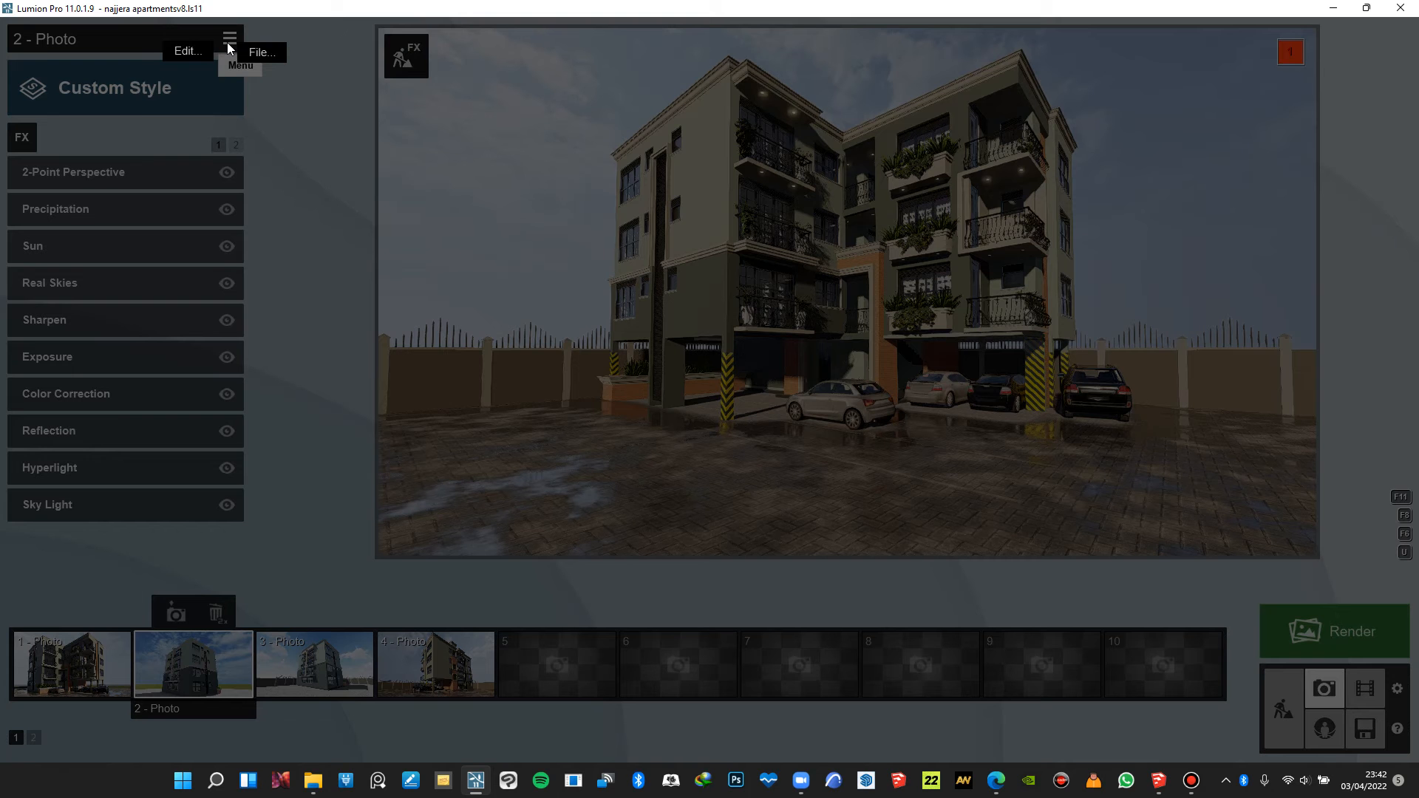
pyautogui.click(262, 58)
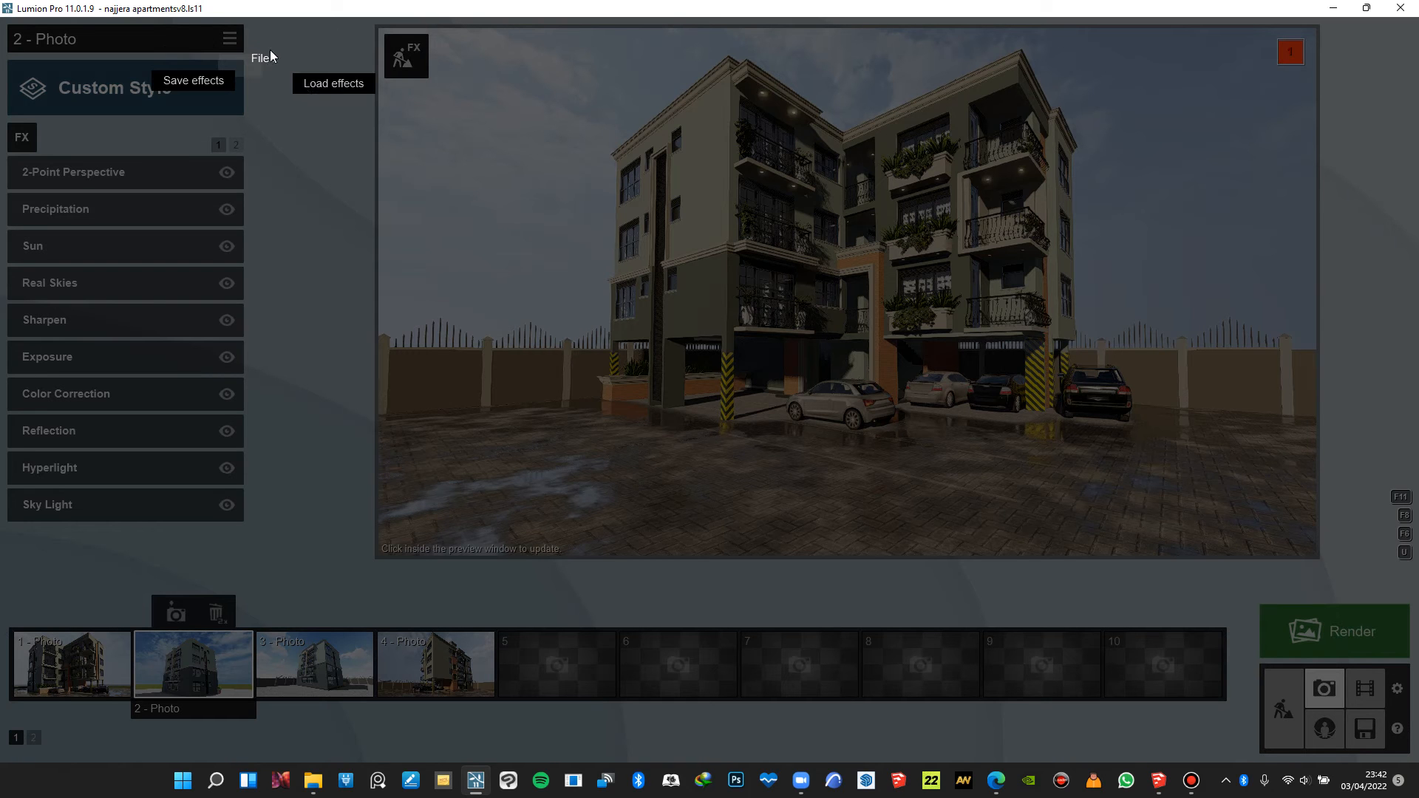
pyautogui.click(310, 85)
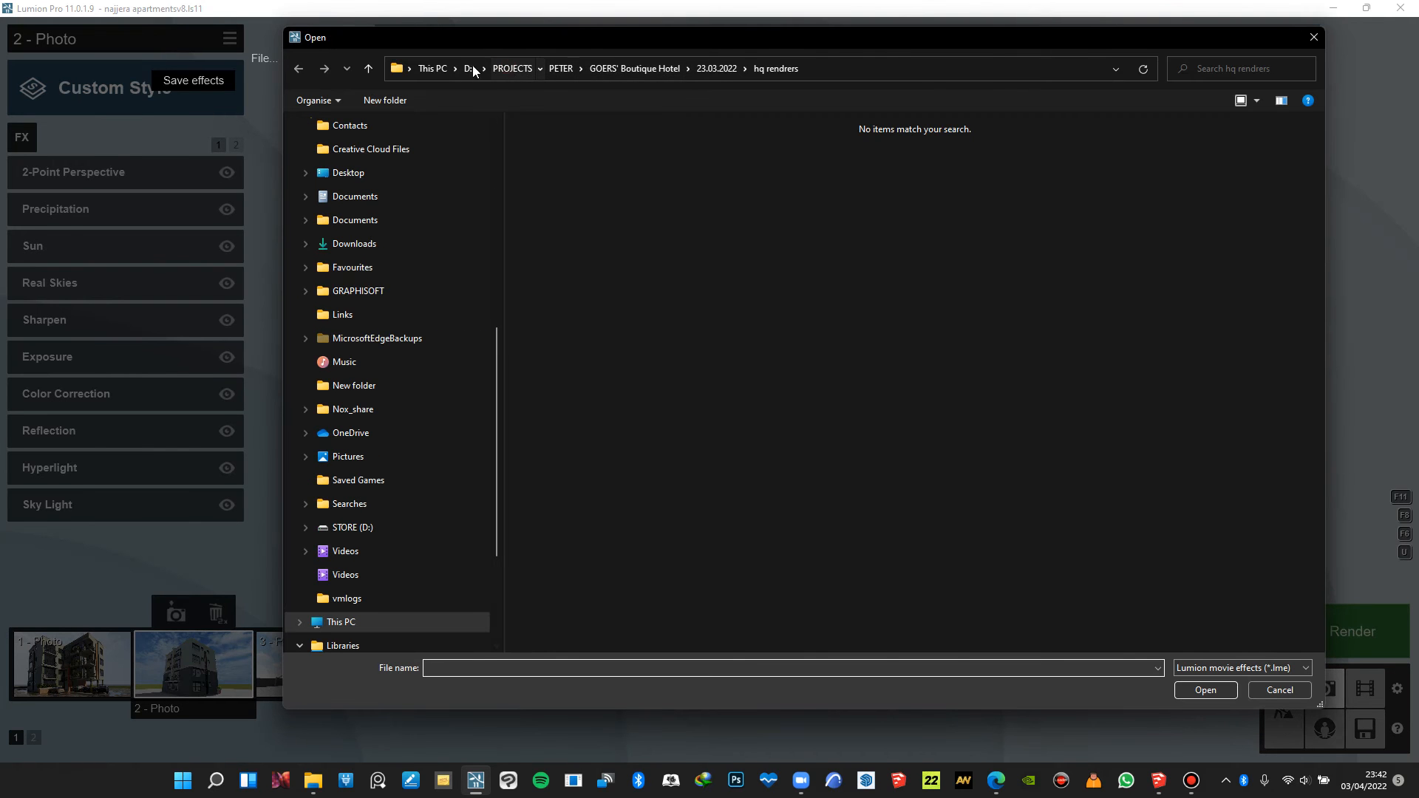
pyautogui.click(469, 68)
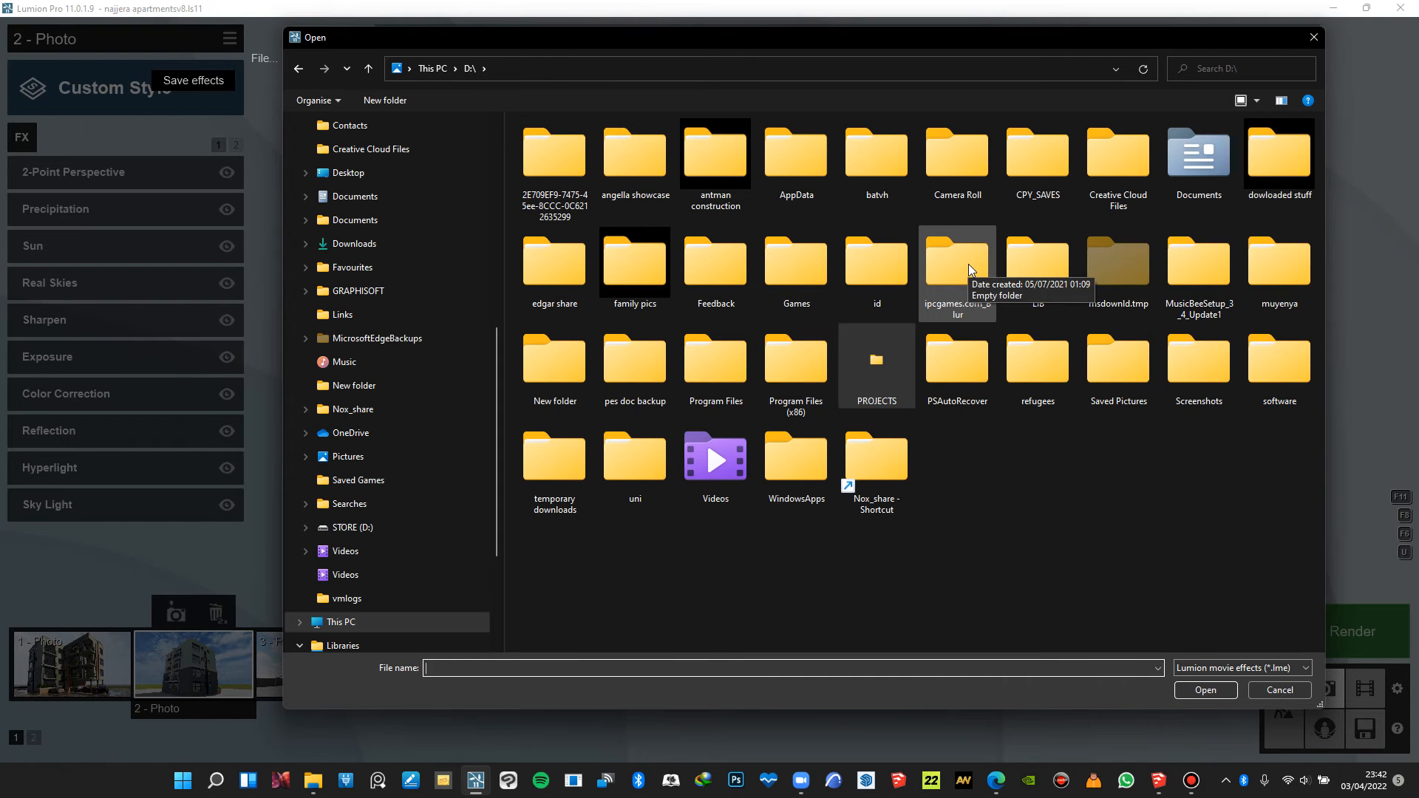
pyautogui.click(1276, 690)
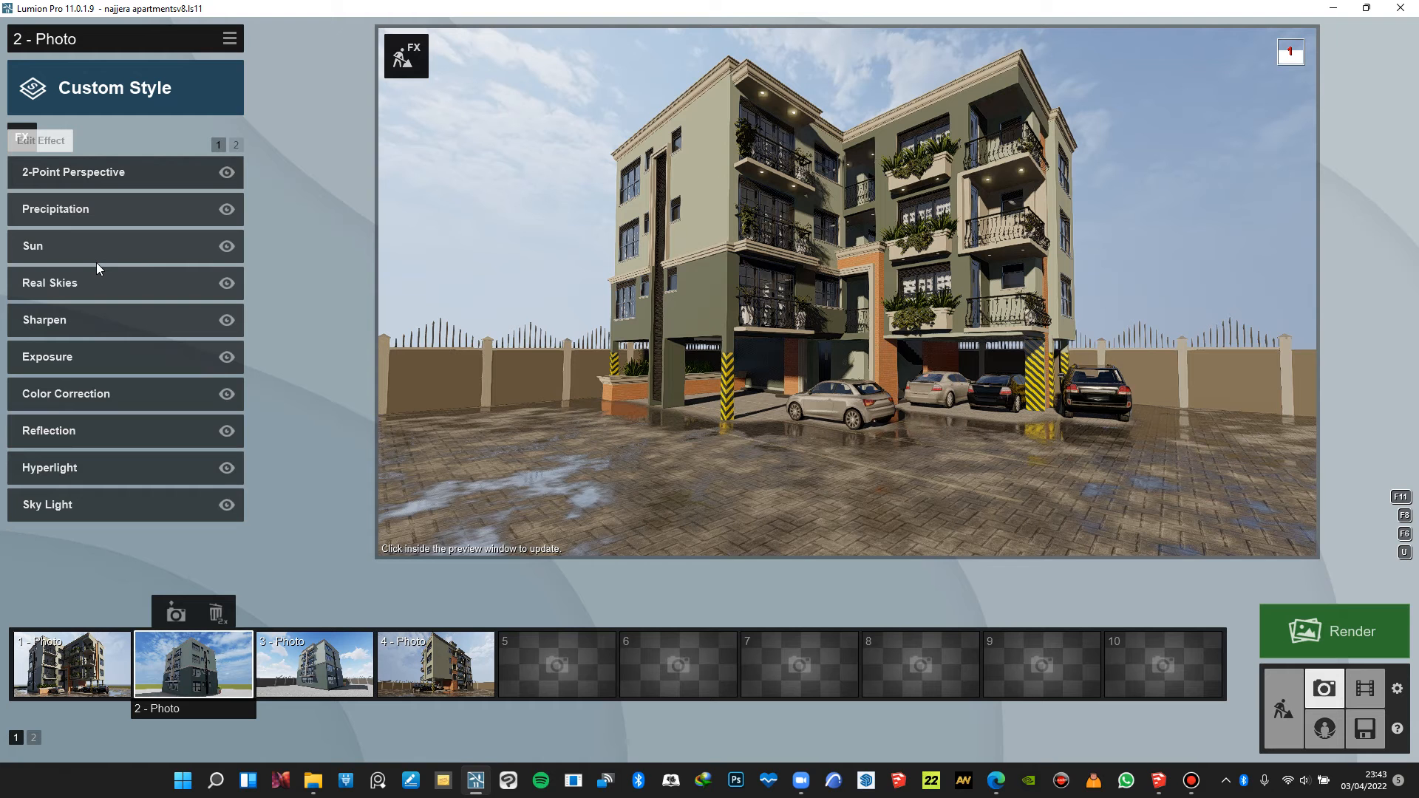
# Add another reflection plane across the paved parking ground in the Reflection effect of photo 2
pyautogui.click(93, 430)
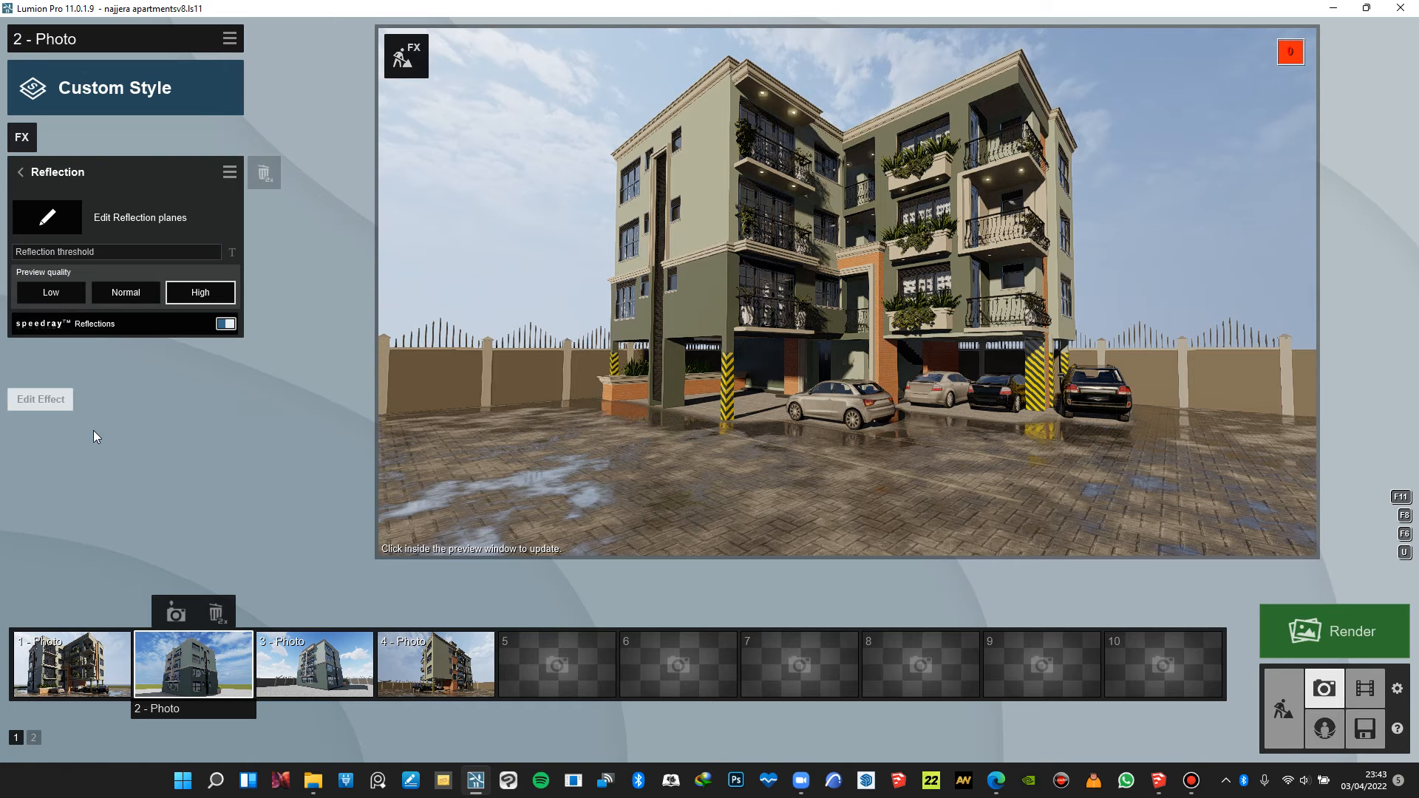
pyautogui.click(49, 218)
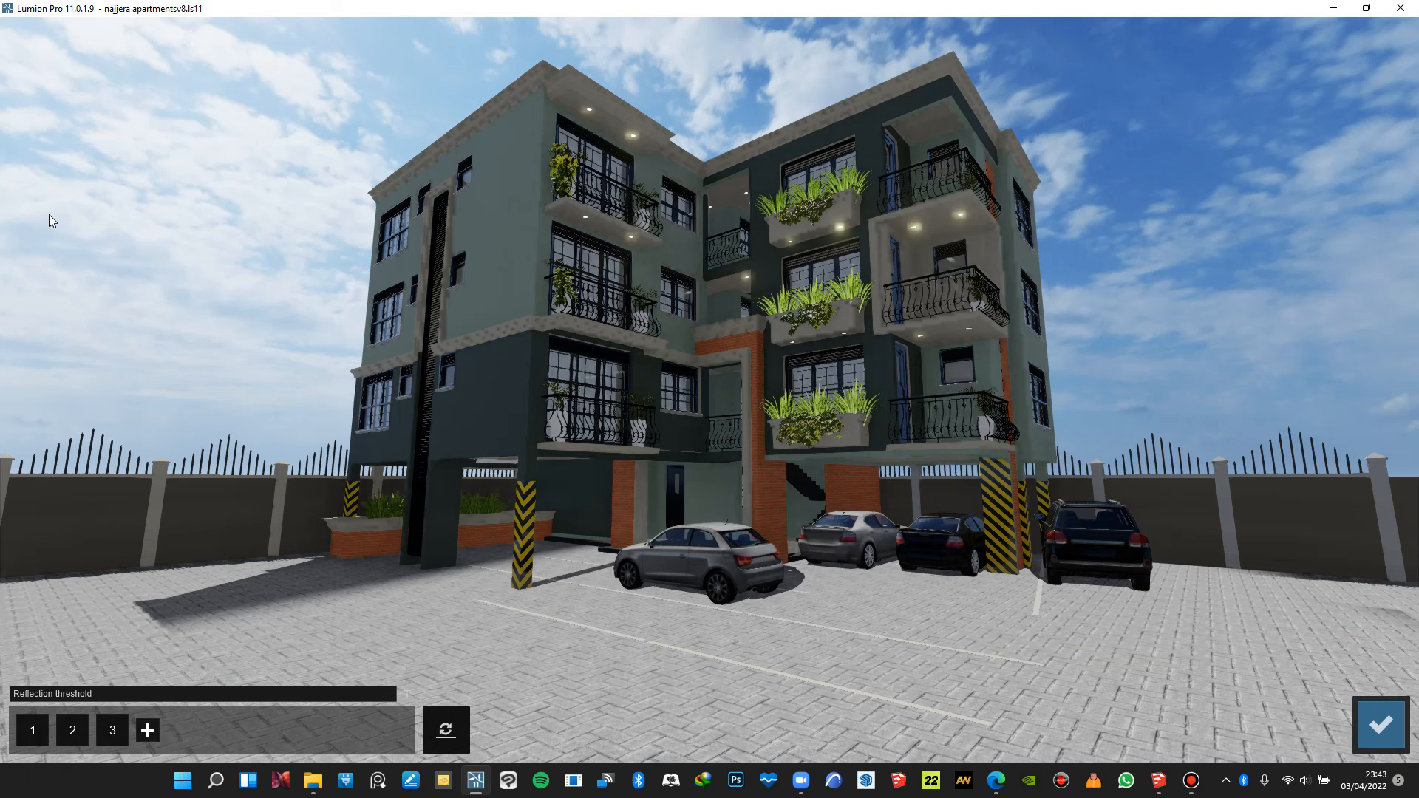
pyautogui.click(117, 732)
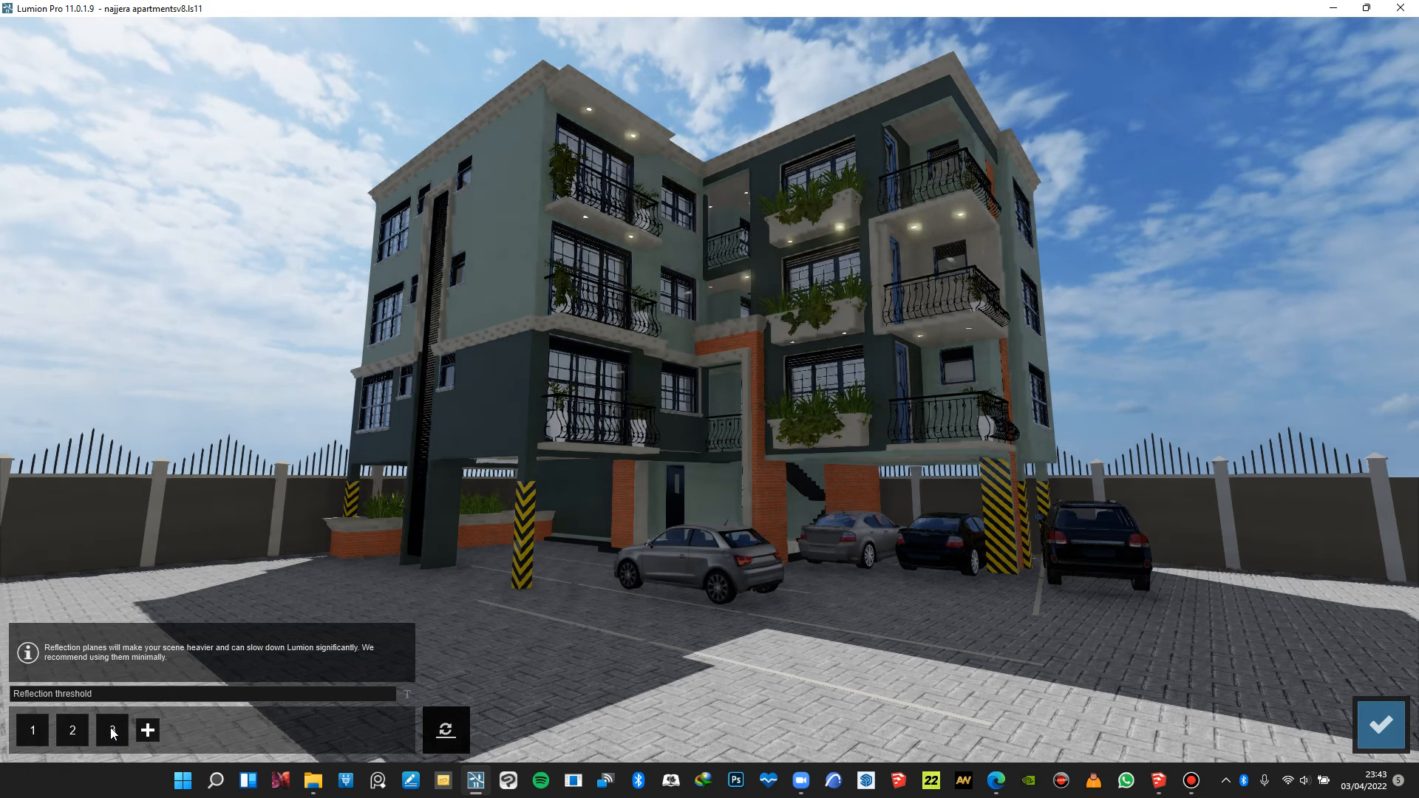
pyautogui.click(34, 732)
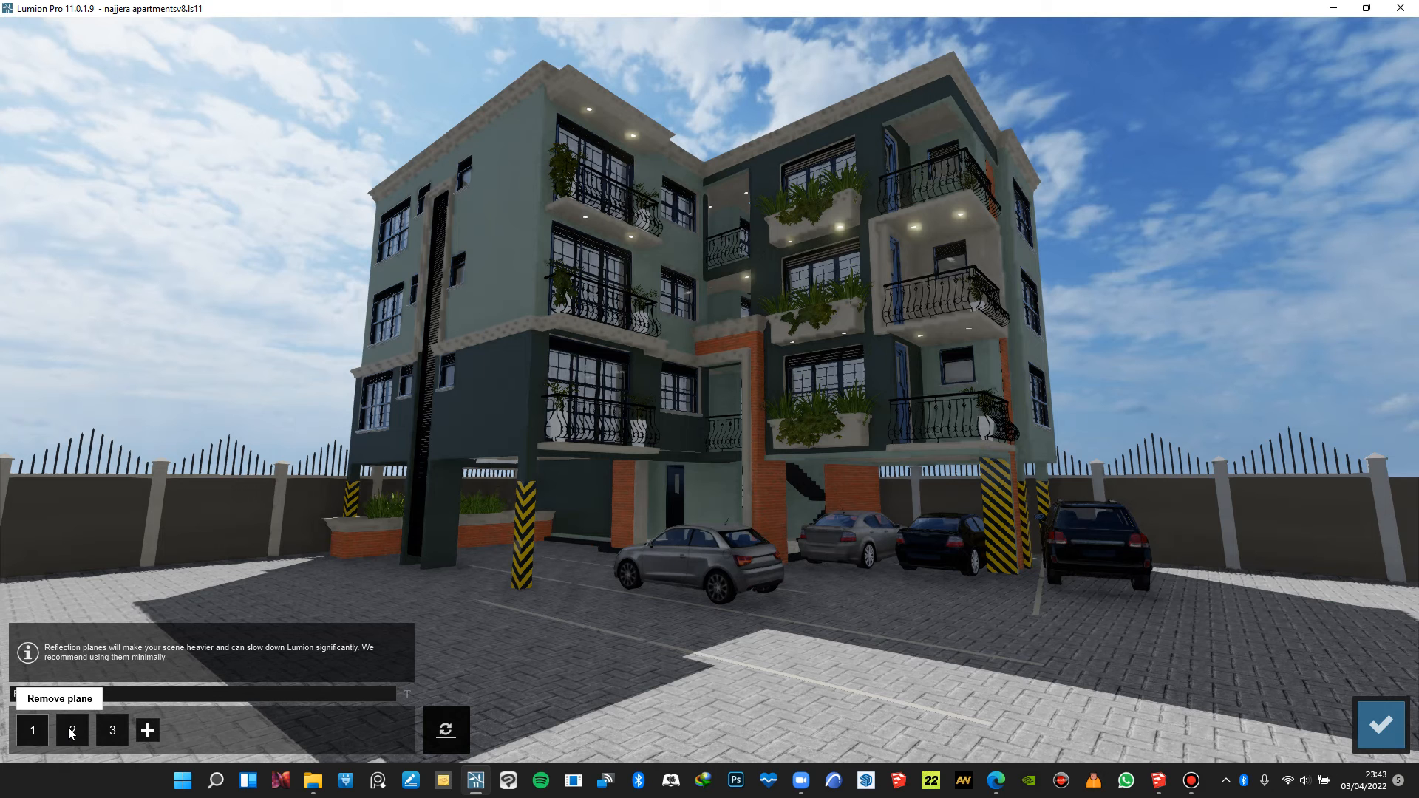
pyautogui.click(147, 730)
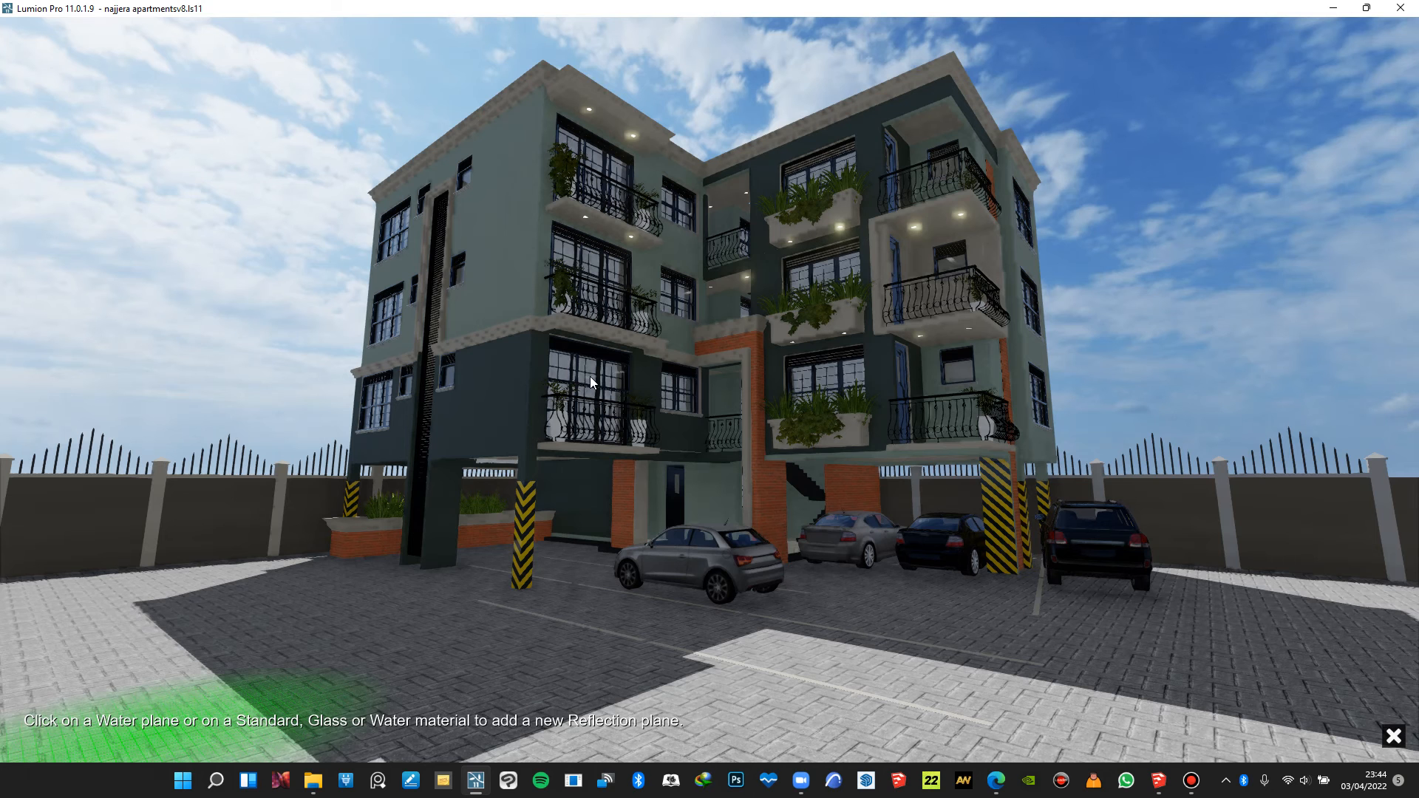
pyautogui.click(882, 375)
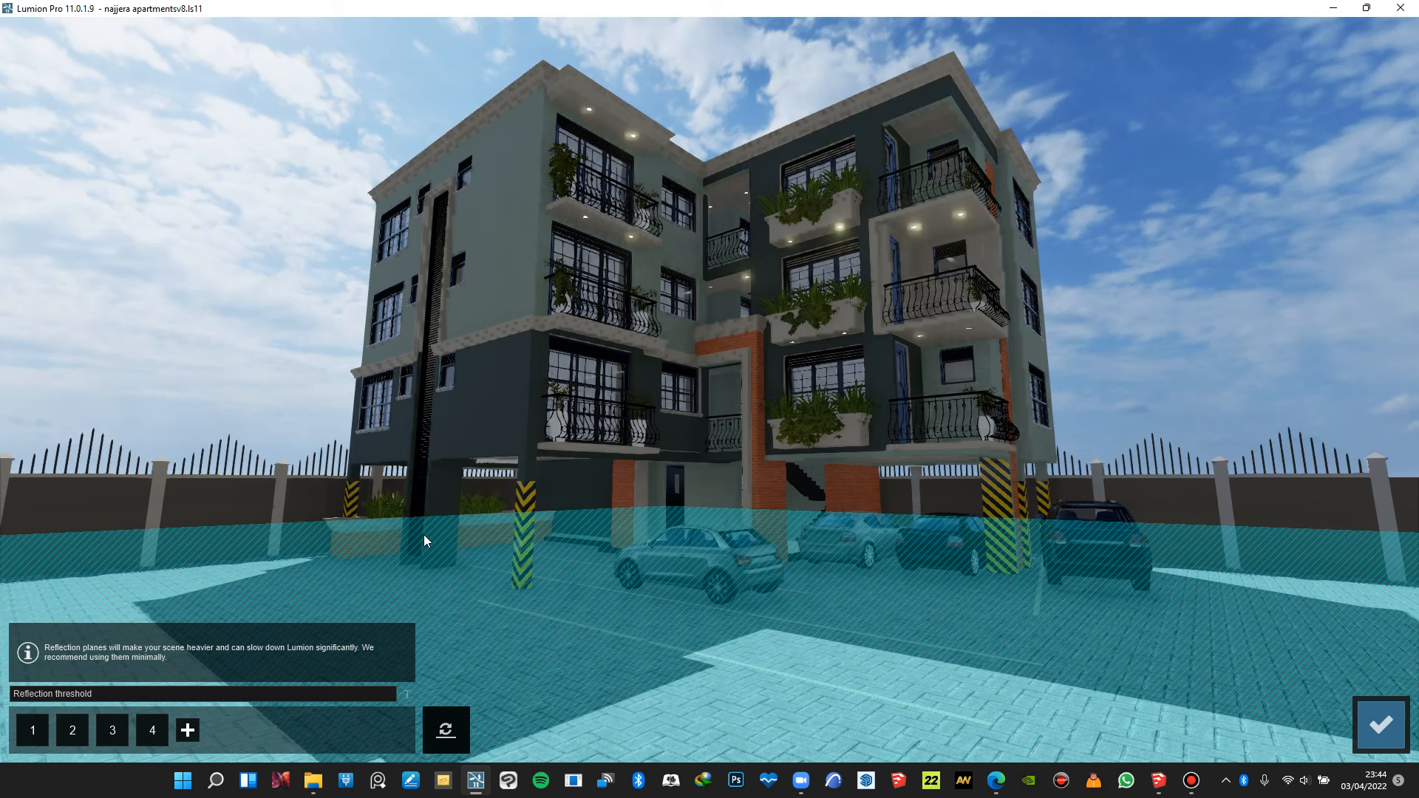
pyautogui.click(1379, 730)
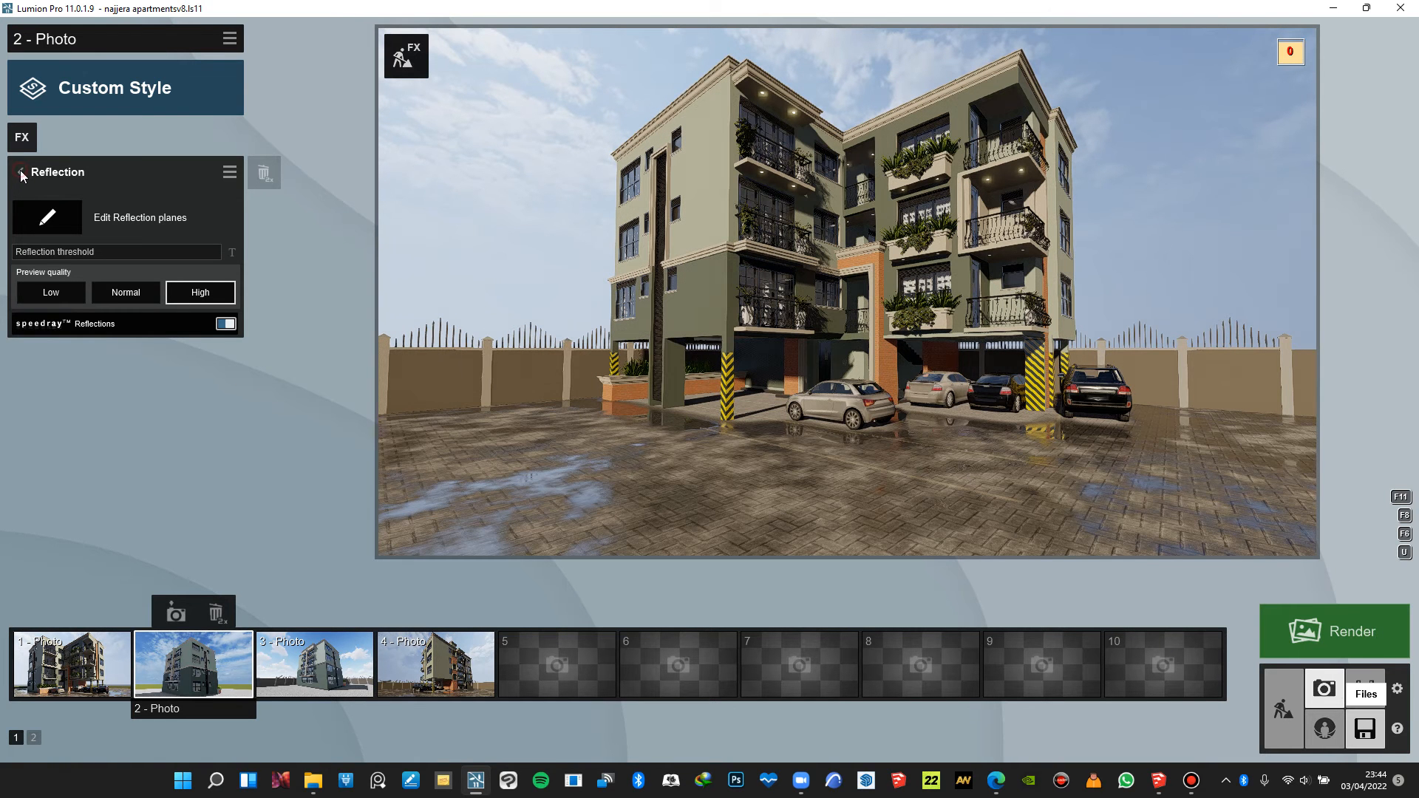
# Leave the Reflection effect's settings and open the Sun effect of photo 2
pyautogui.click(21, 175)
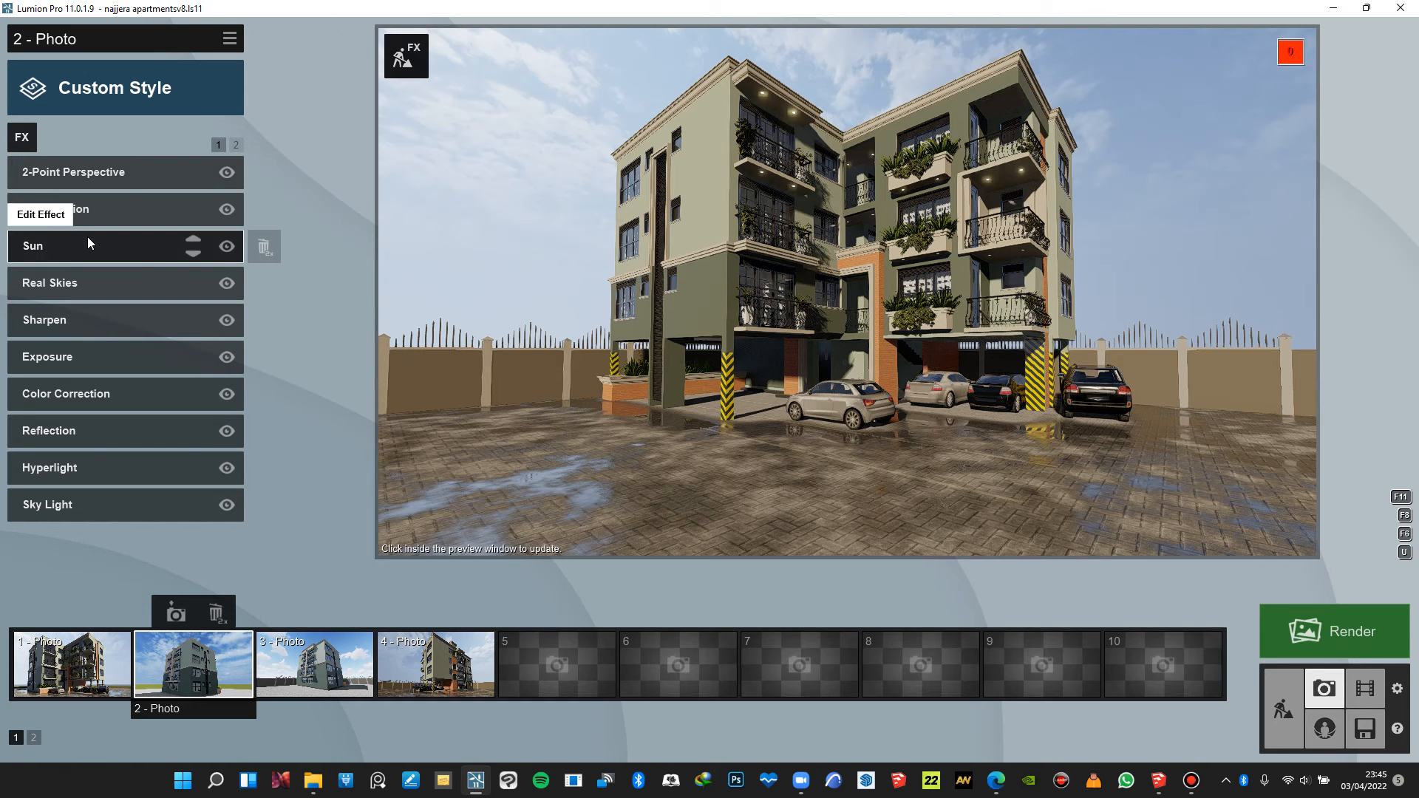
pyautogui.click(160, 252)
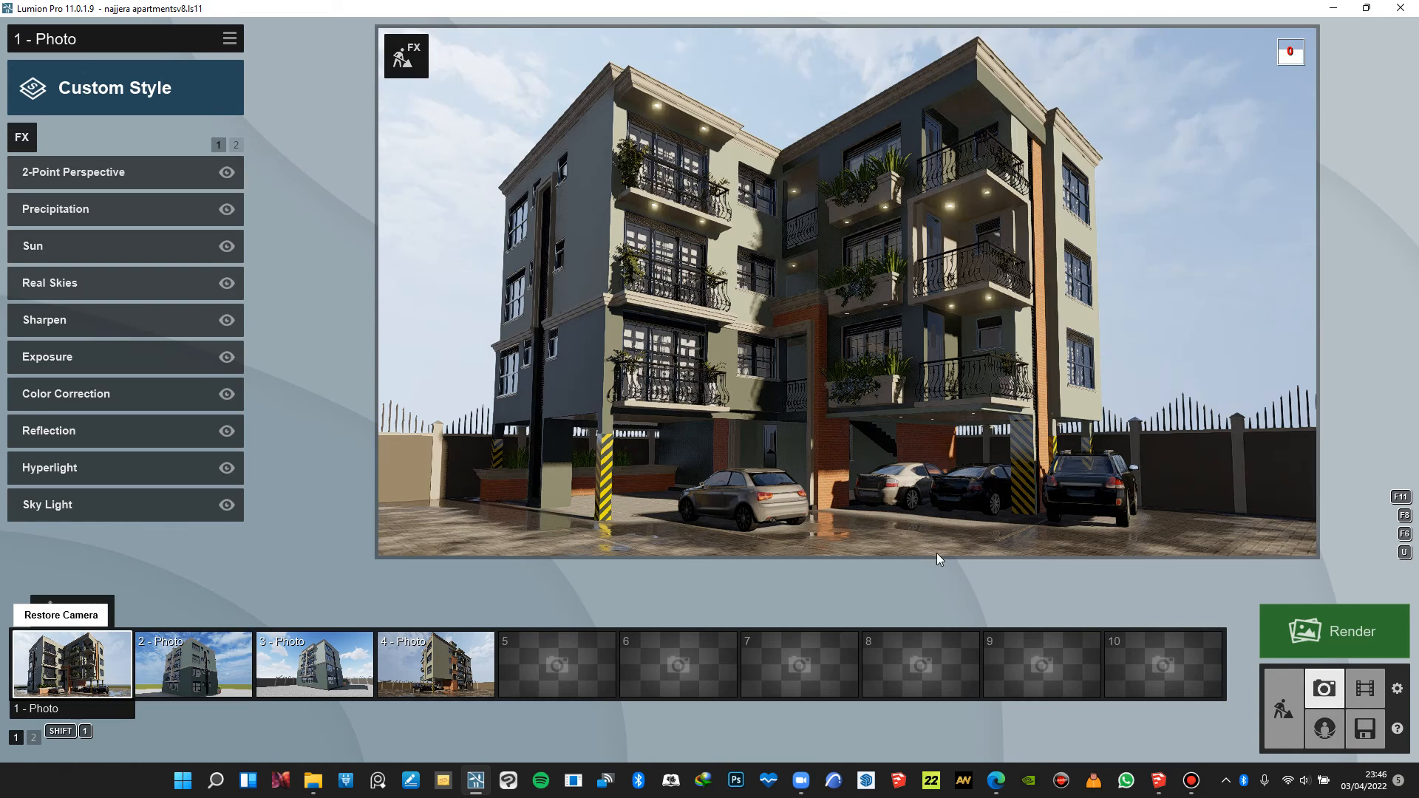
# Render photo 1 at Desktop size, 1920x1080, as a JPG named "at" in the PROJECTS folder
pyautogui.click(1314, 634)
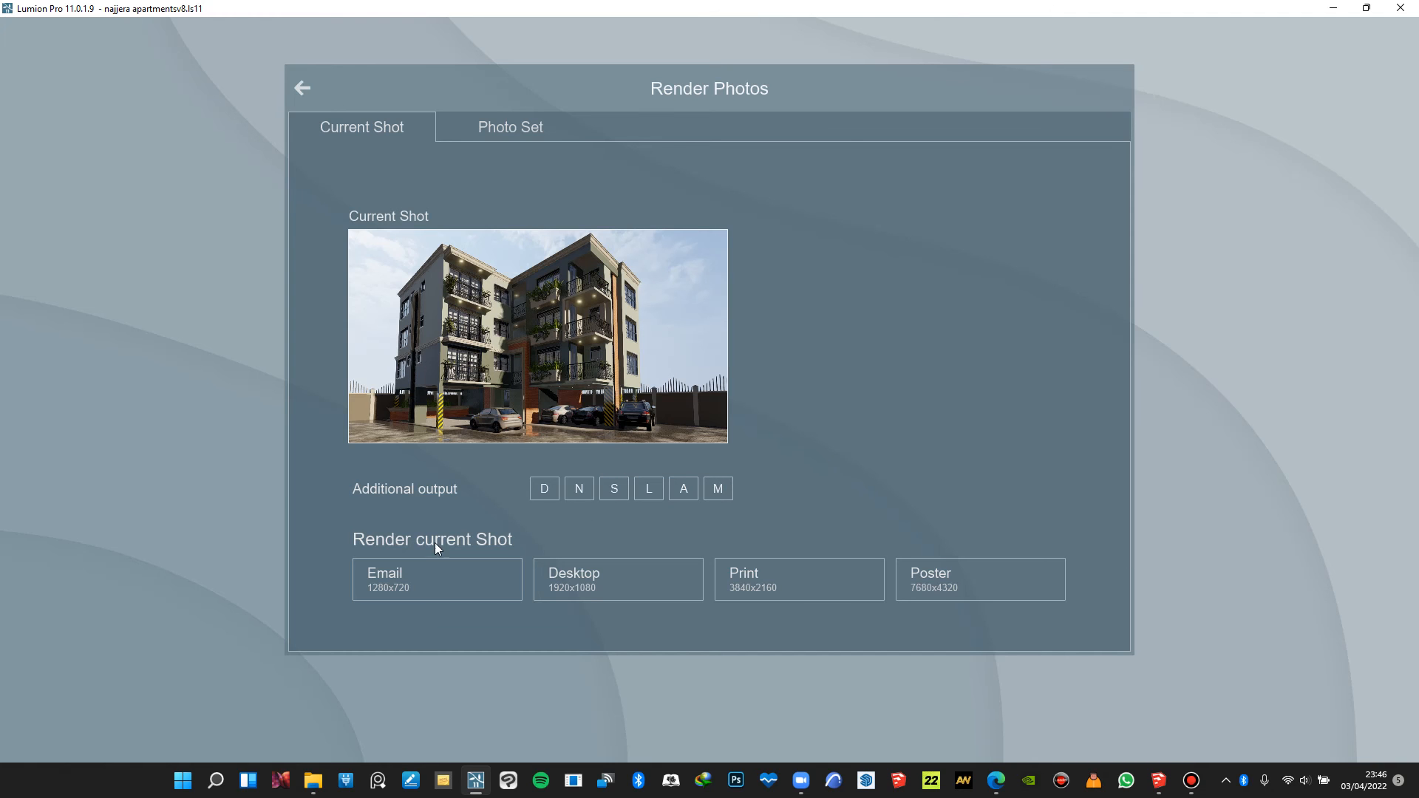
pyautogui.click(604, 576)
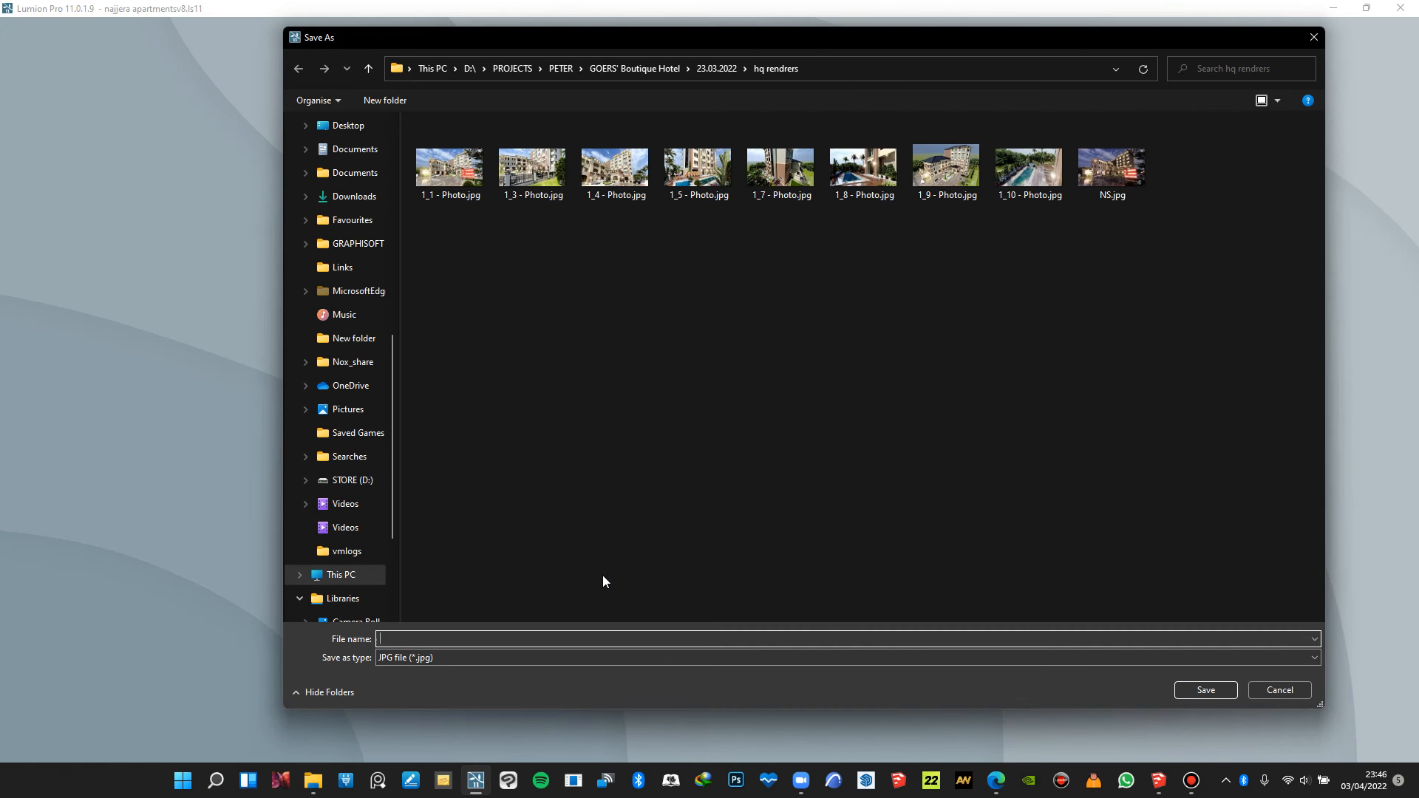
pyautogui.click(510, 69)
pyautogui.scroll(-5, 813, 370)
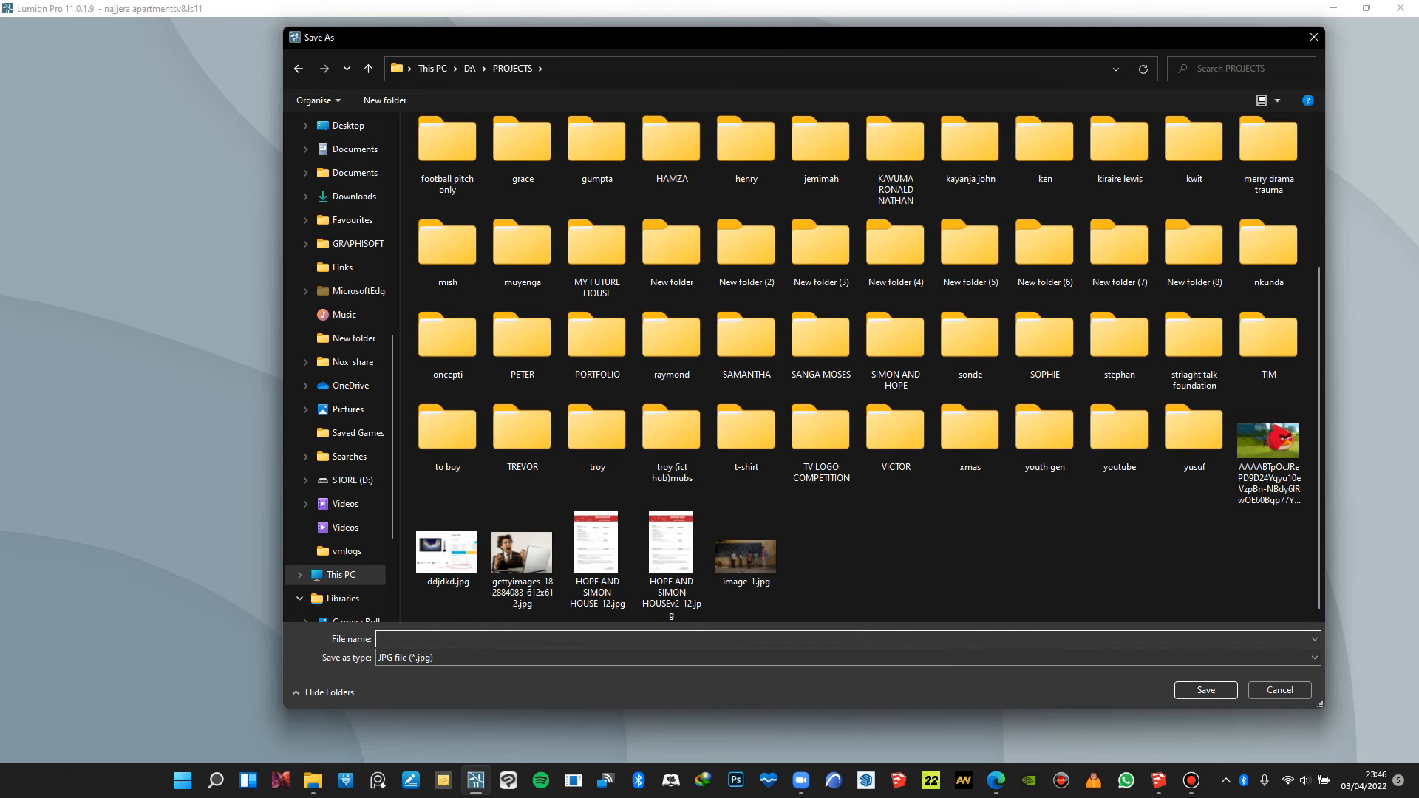
pyautogui.write('at')
pyautogui.click(1216, 689)
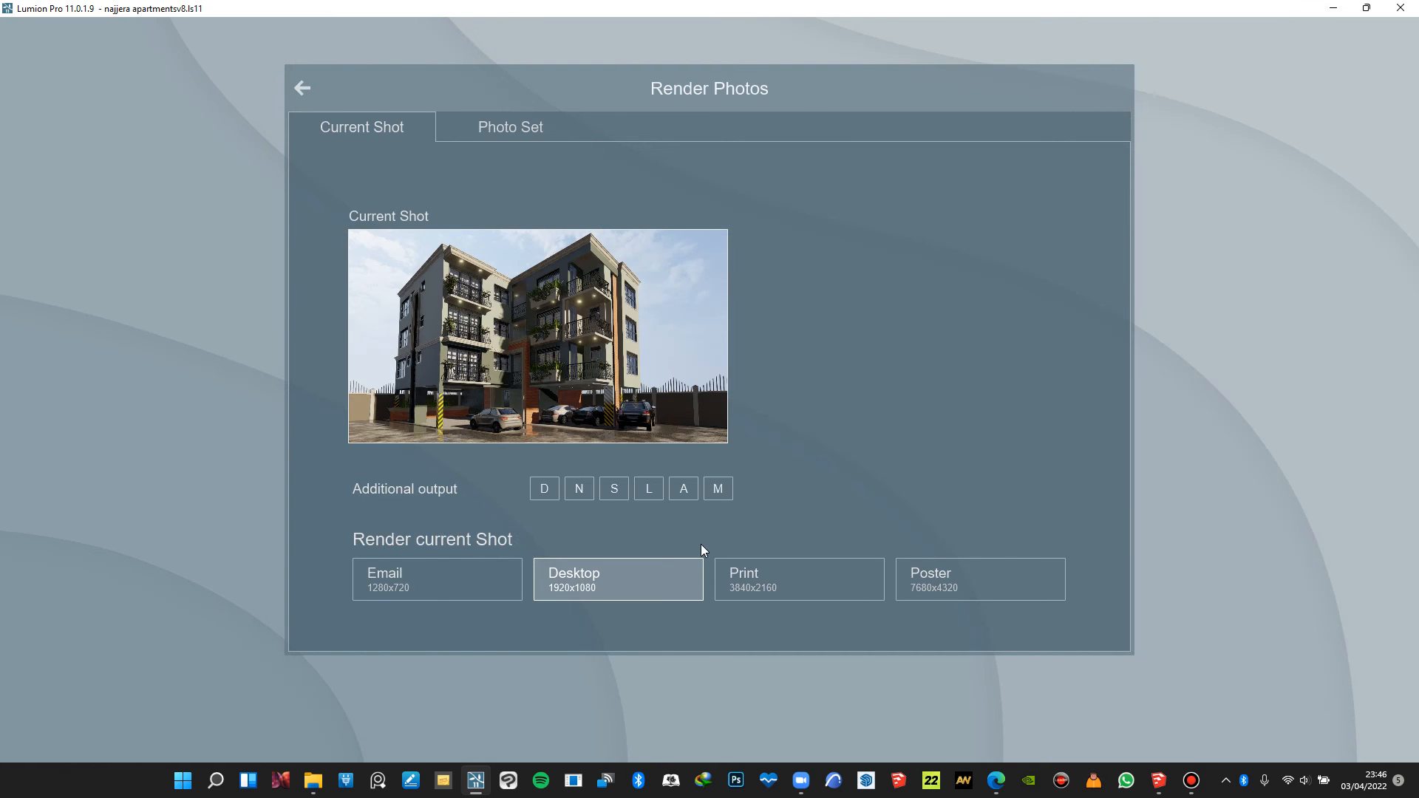
pyautogui.click(695, 563)
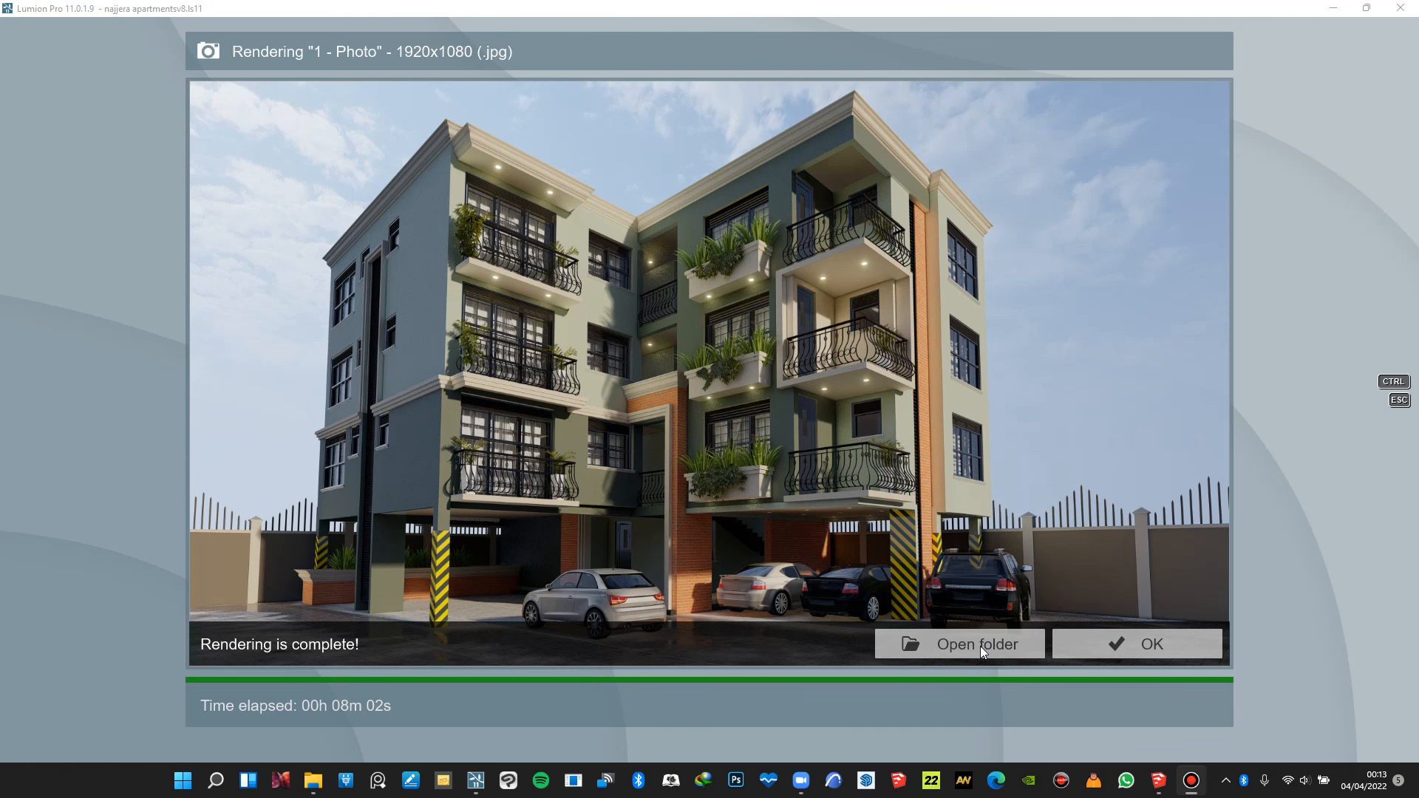
# Open the finished render at.jpg from its output folder in Adobe Photoshop 2020
pyautogui.click(981, 646)
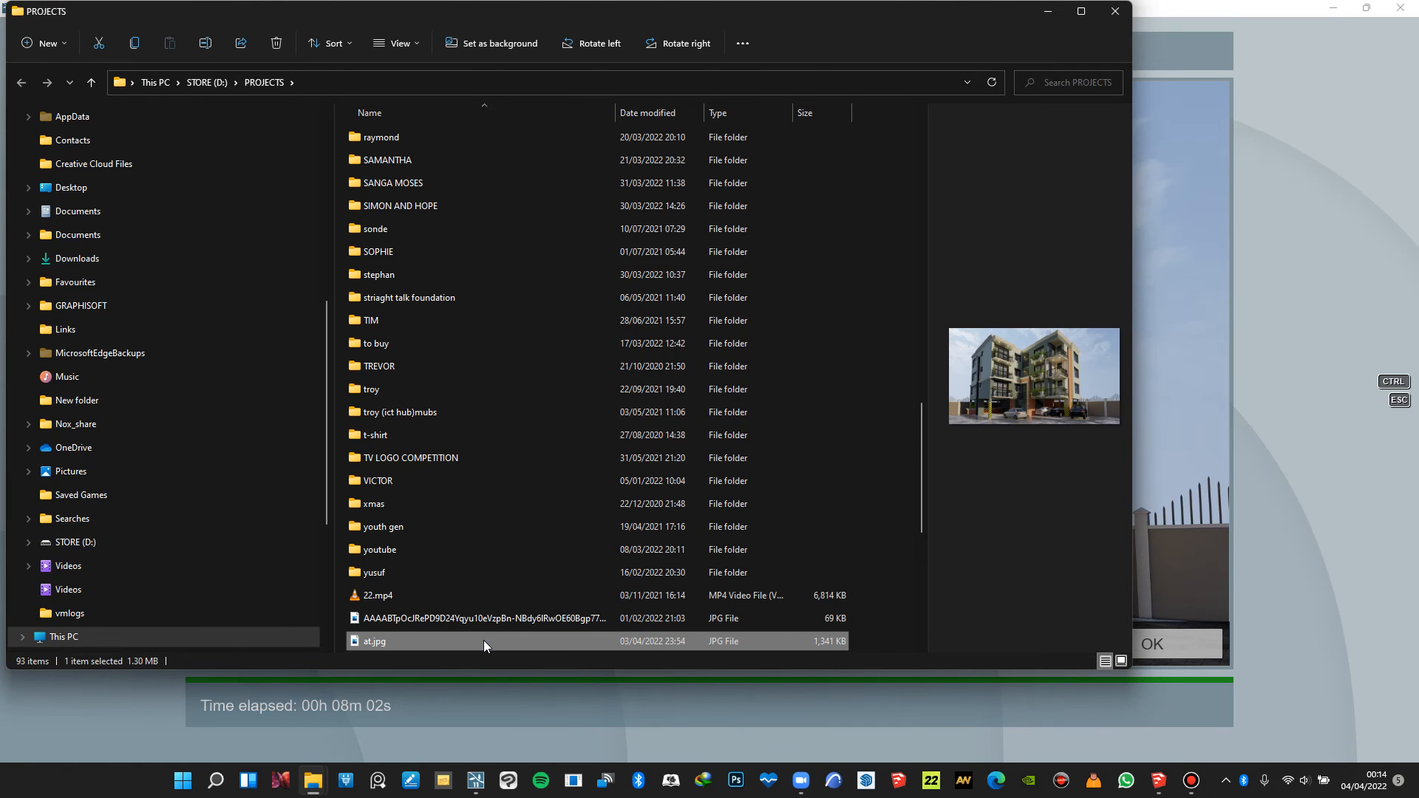
pyautogui.rightClick(484, 643)
pyautogui.moveTo(630, 425)
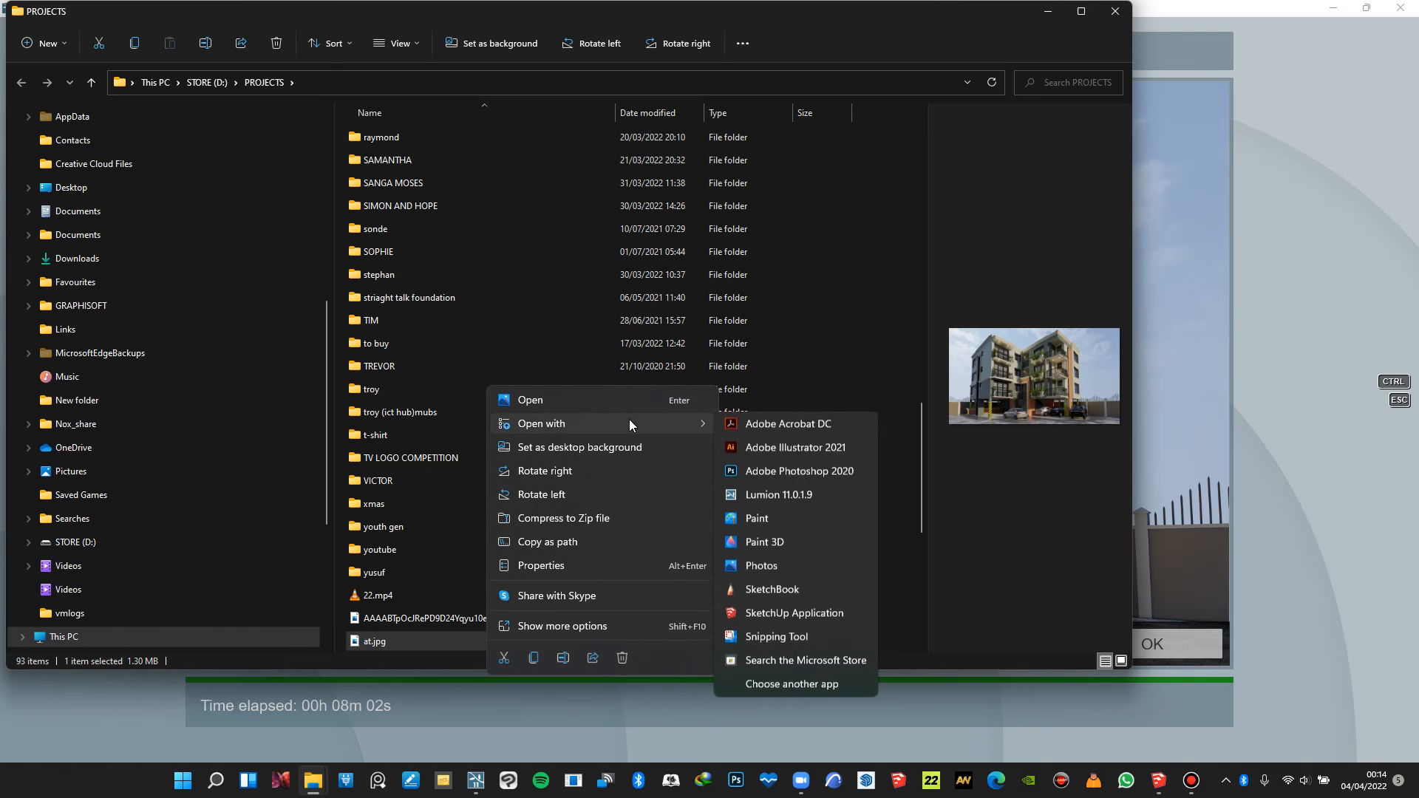
pyautogui.click(808, 473)
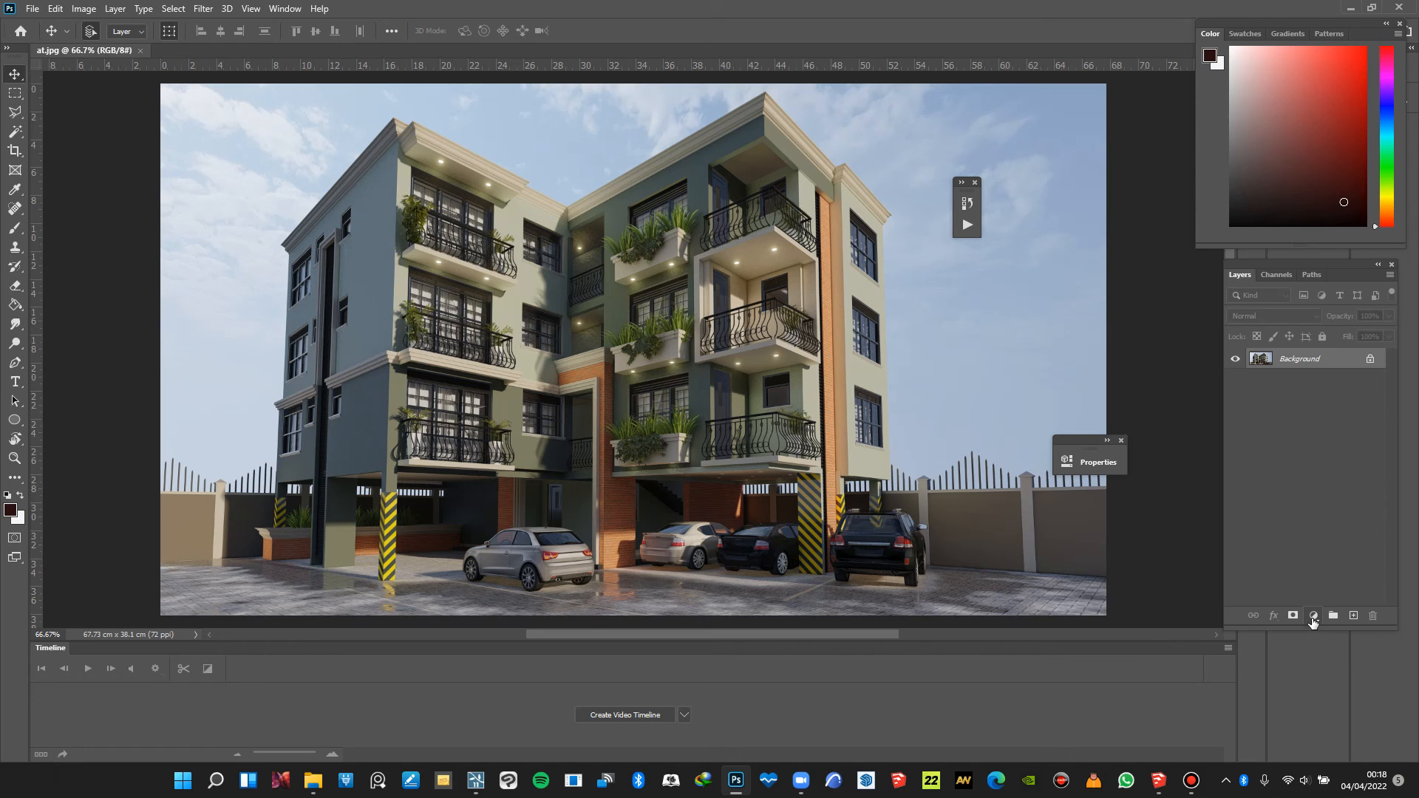
# Add a Levels adjustment layer with input levels of 4 for shadows, 1.07 for midtones and 222 for highlights
pyautogui.click(1314, 616)
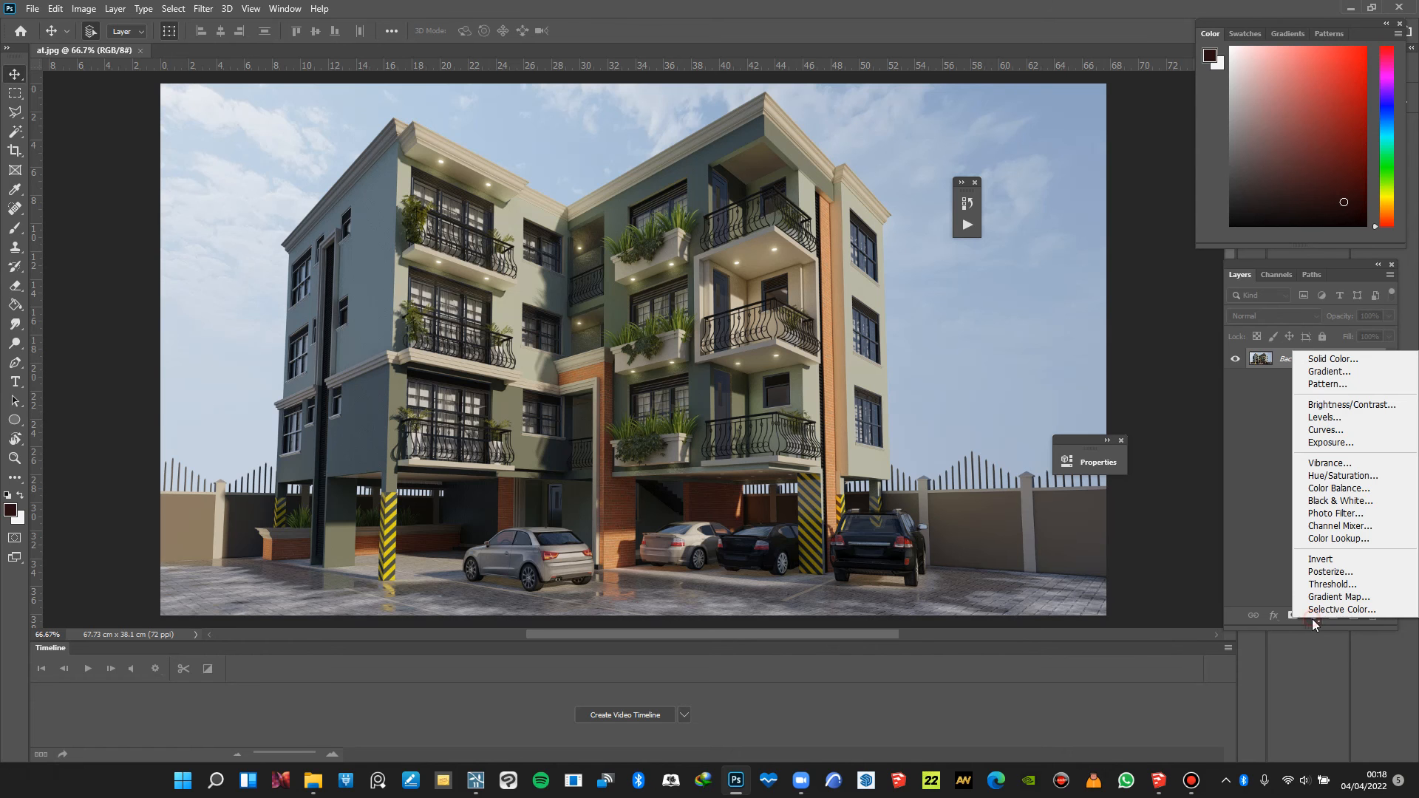
pyautogui.click(1318, 416)
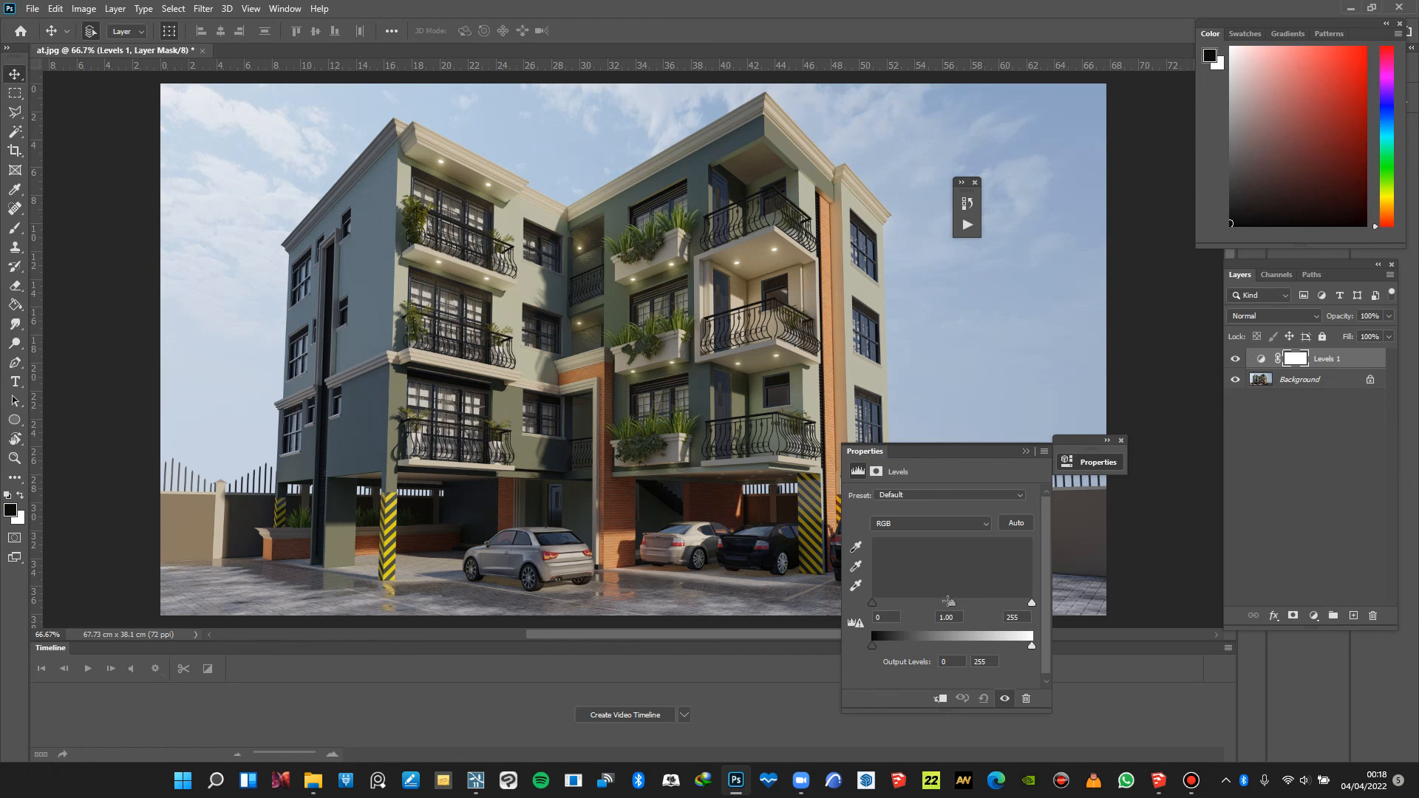
pyautogui.moveTo(872, 602)
pyautogui.mouseDown()
pyautogui.moveTo(886, 600)
pyautogui.moveTo(877, 607)
pyautogui.mouseUp()
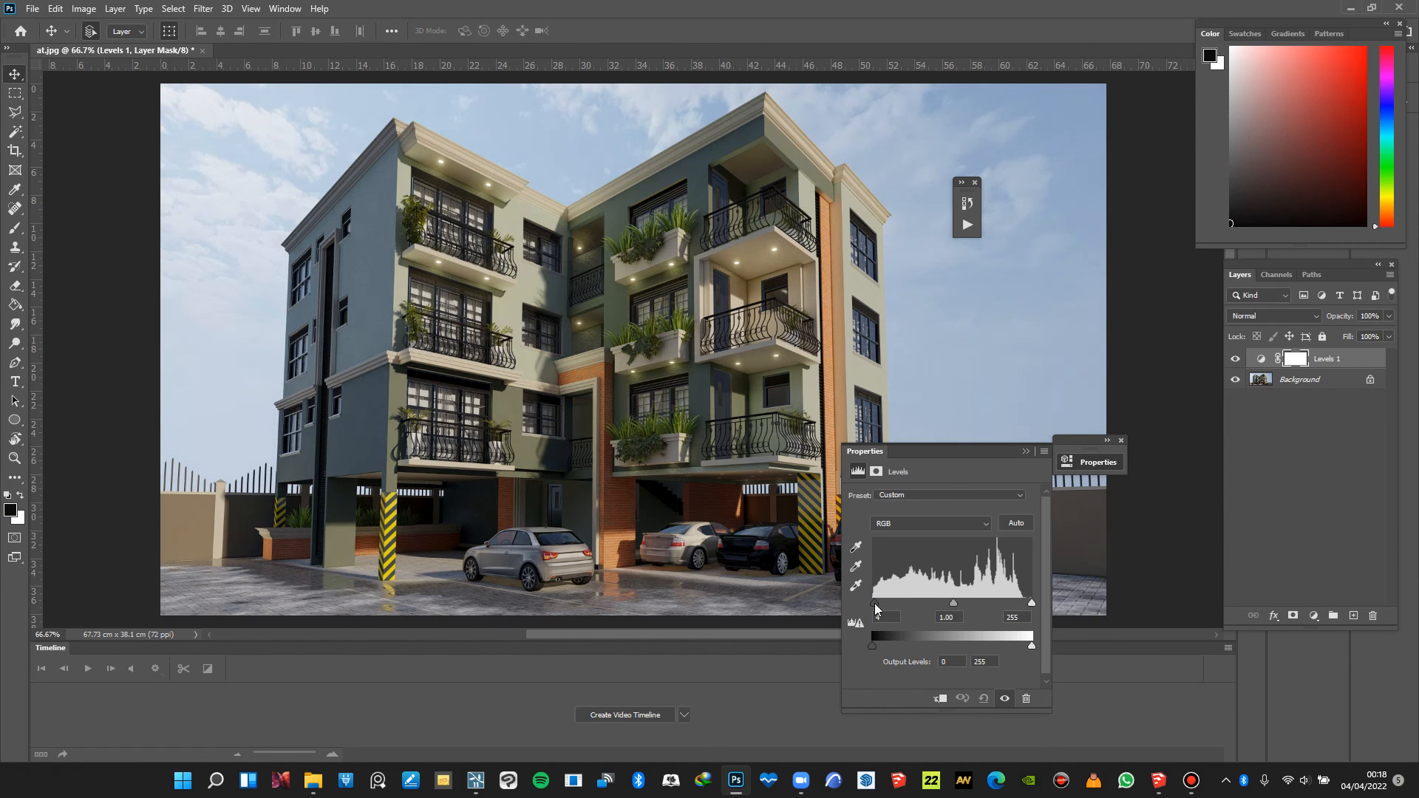
pyautogui.moveTo(1032, 603); pyautogui.dragTo(942, 604)
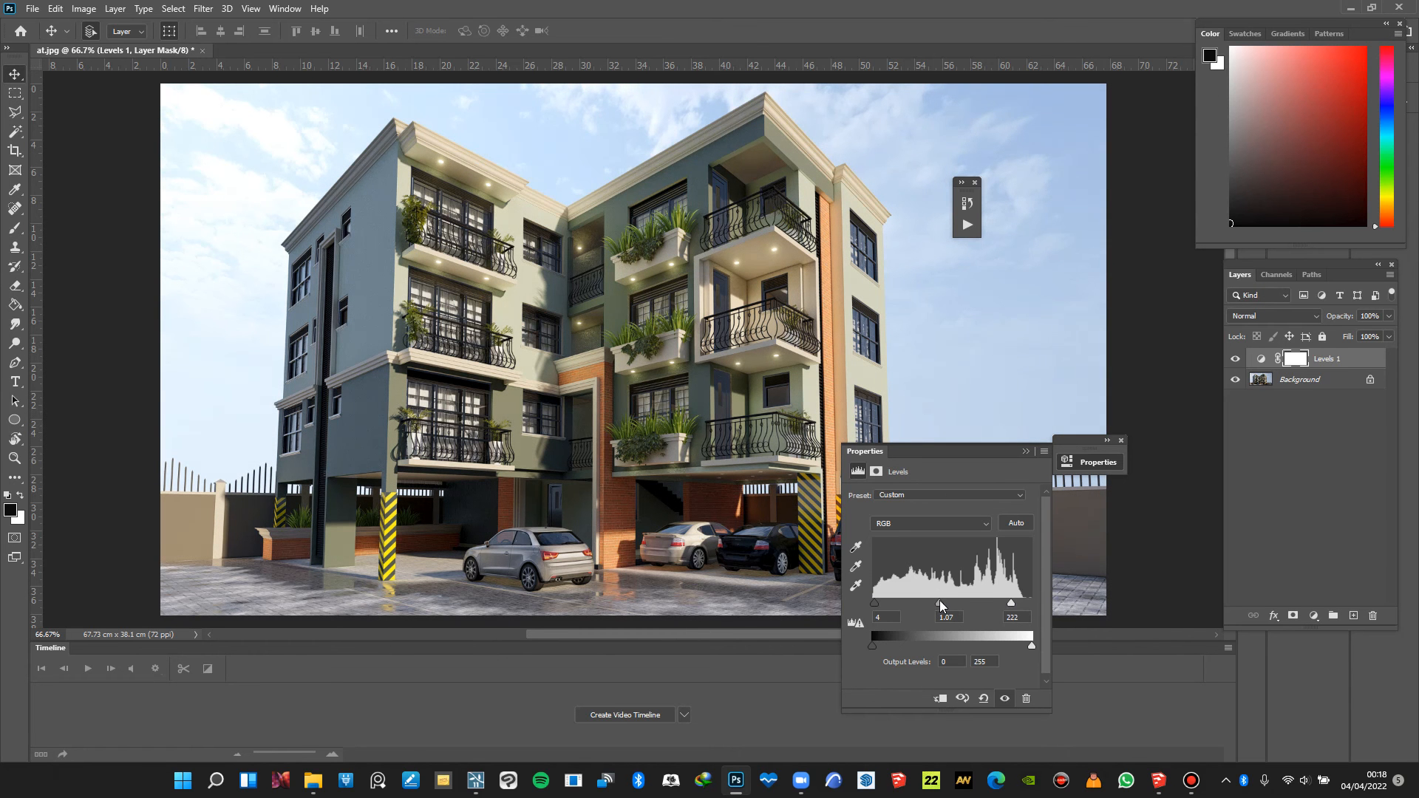
pyautogui.click(1024, 452)
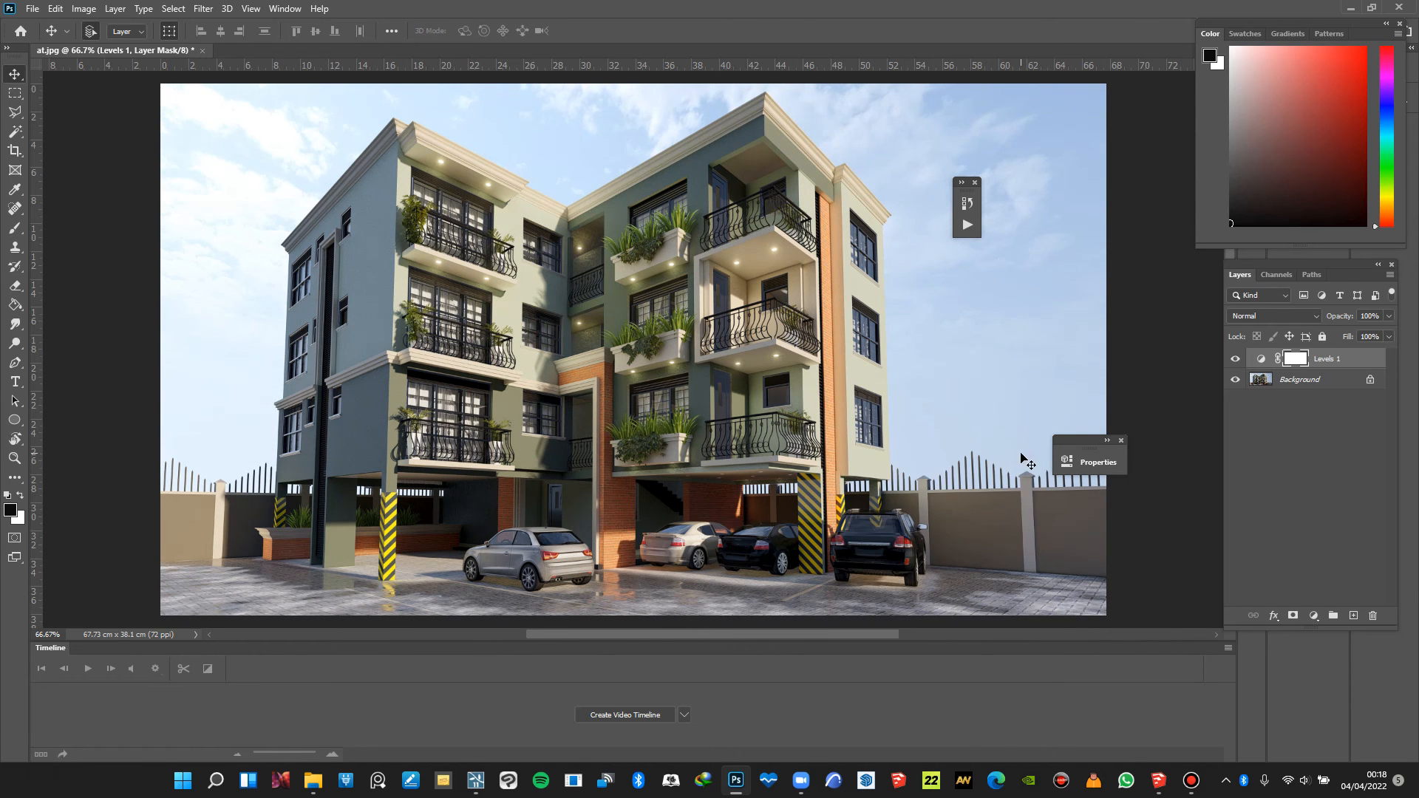
# Flatten the image to merge the Levels adjustment into the Background layer
pyautogui.click(1329, 383)
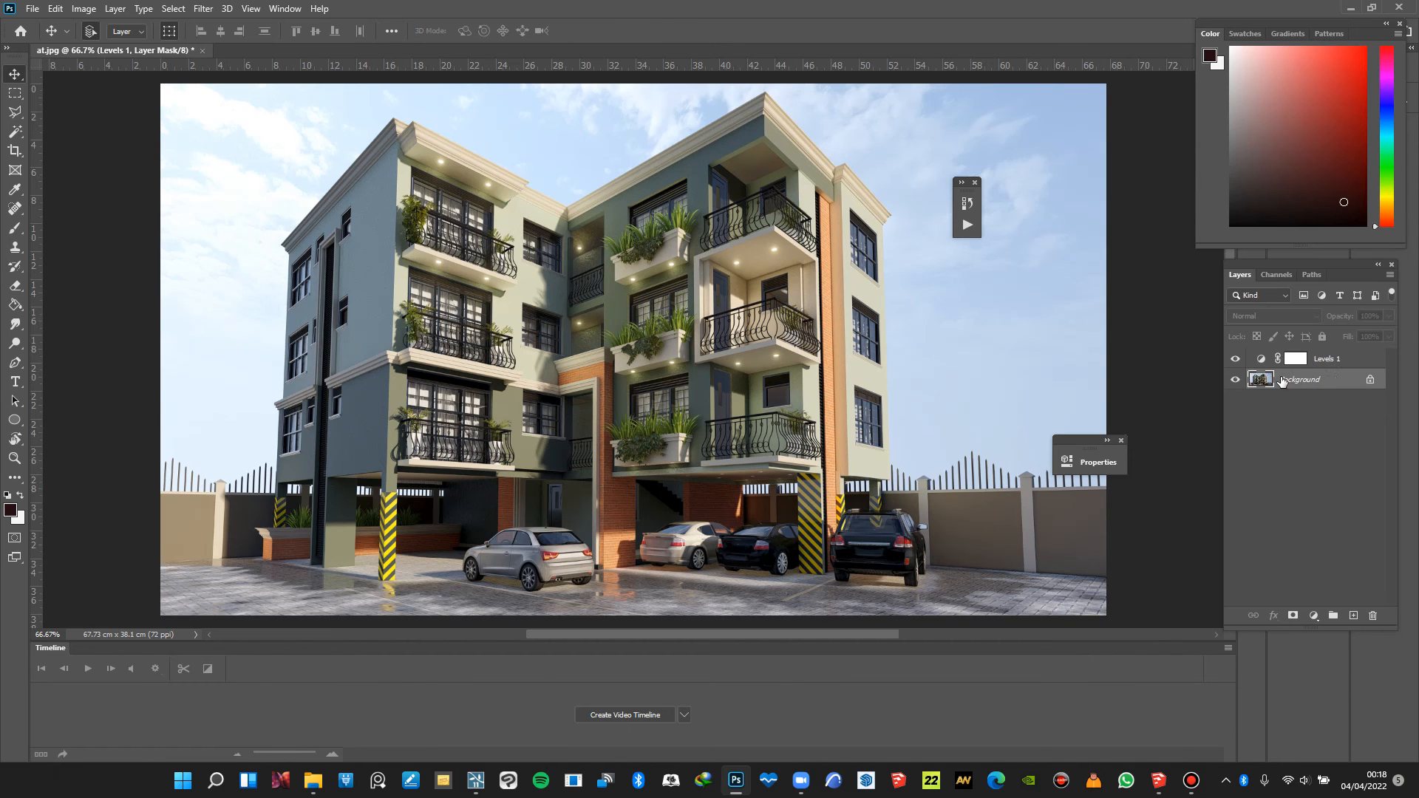
pyautogui.rightClick(1331, 381)
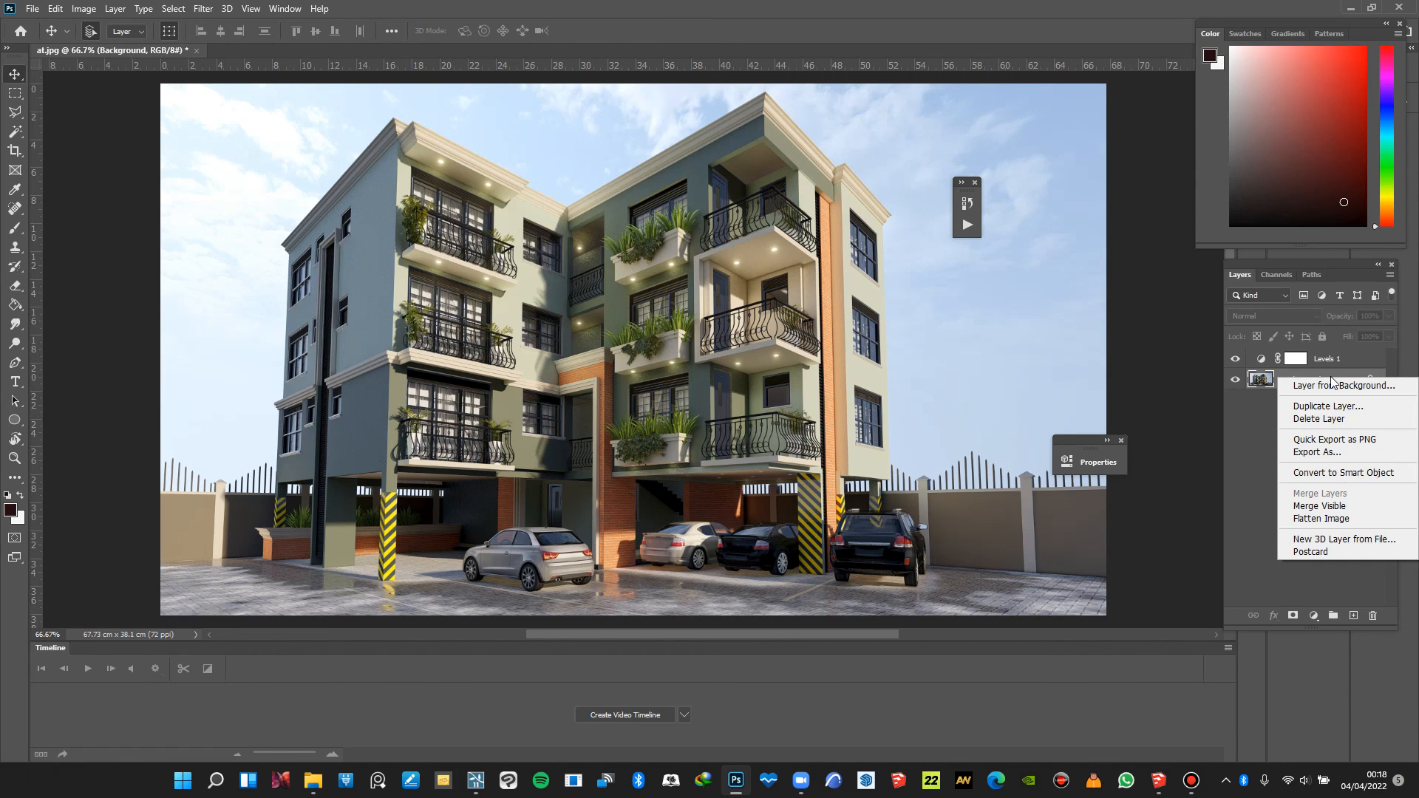
pyautogui.click(1338, 522)
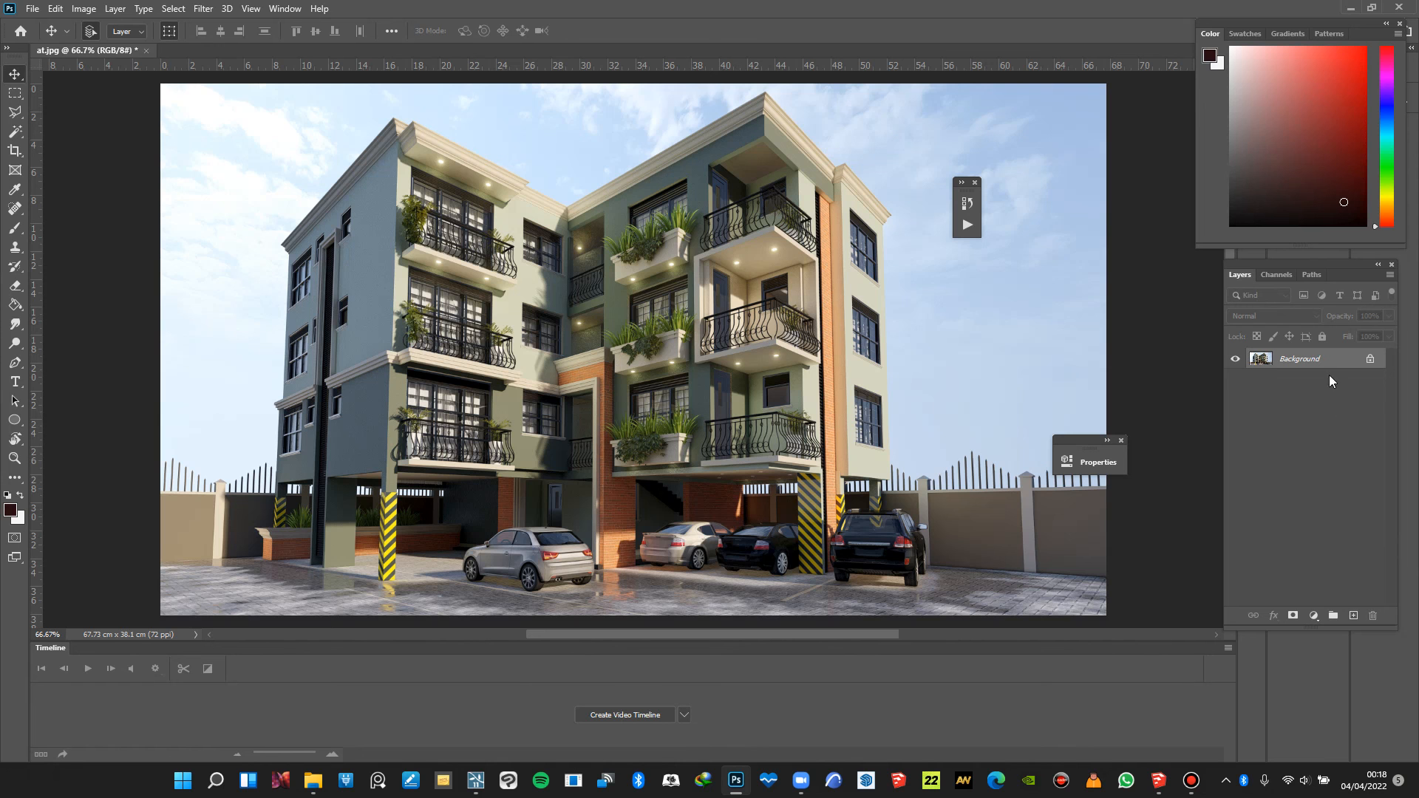
# Duplicate the Background layer and apply the High Pass filter to the copy
pyautogui.rightClick(1330, 362)
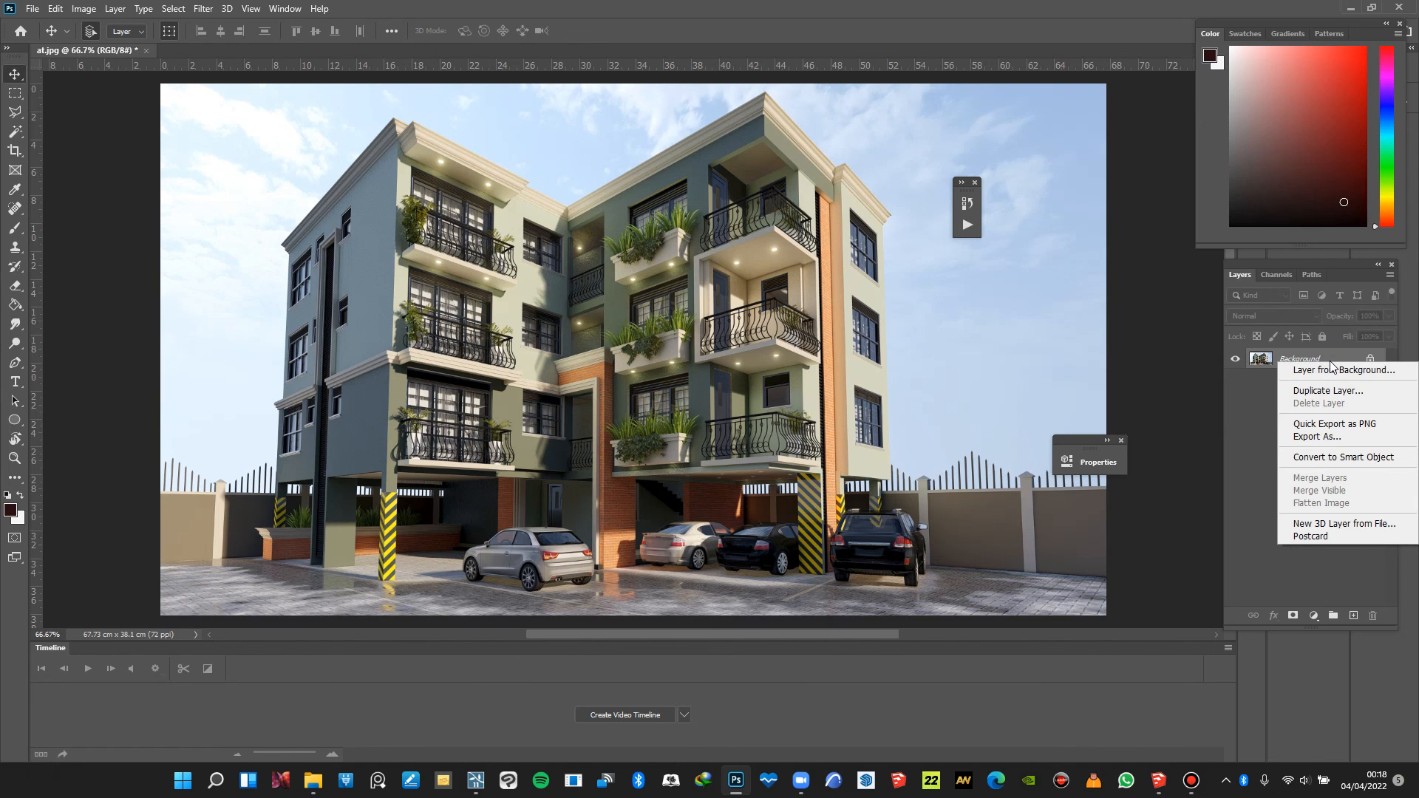
pyautogui.click(1327, 391)
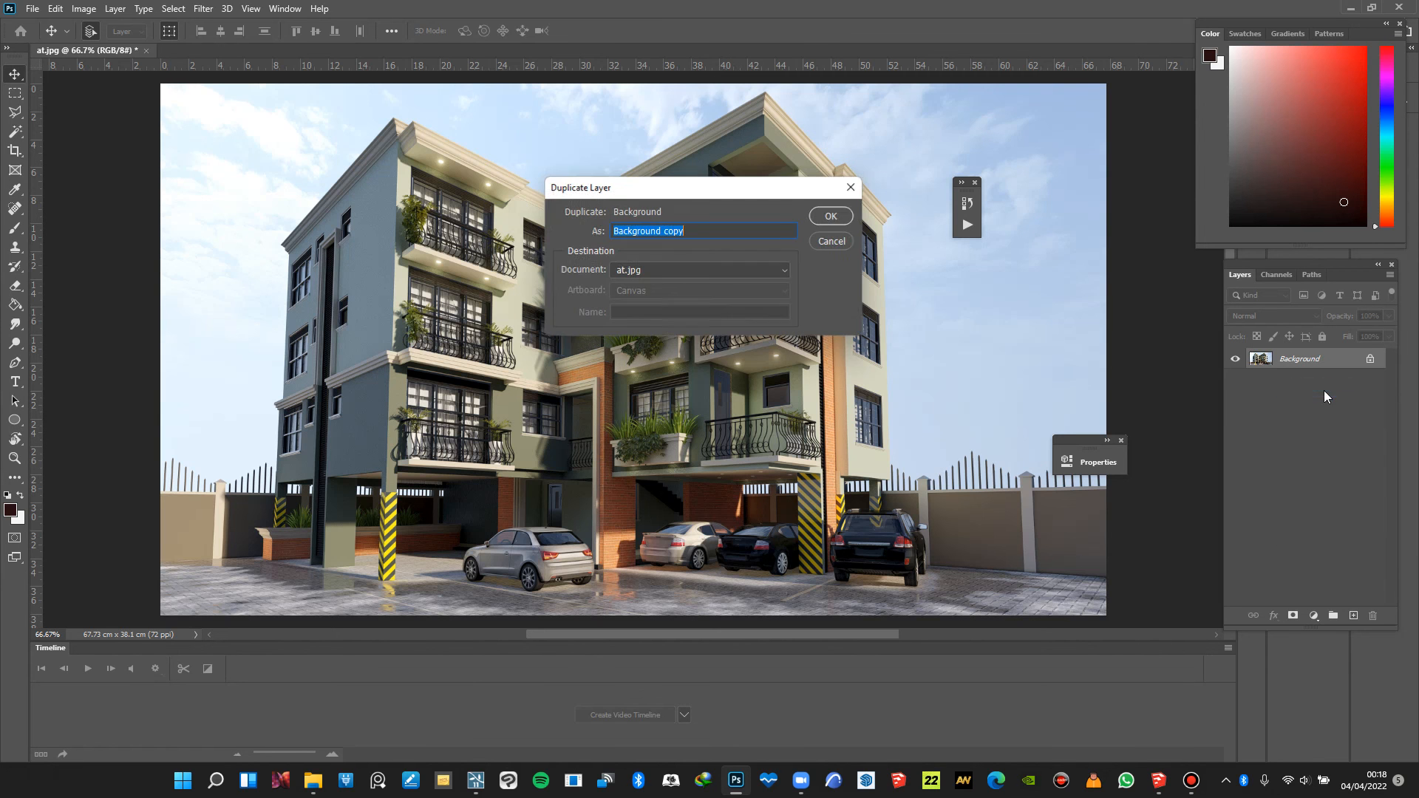
pyautogui.click(823, 214)
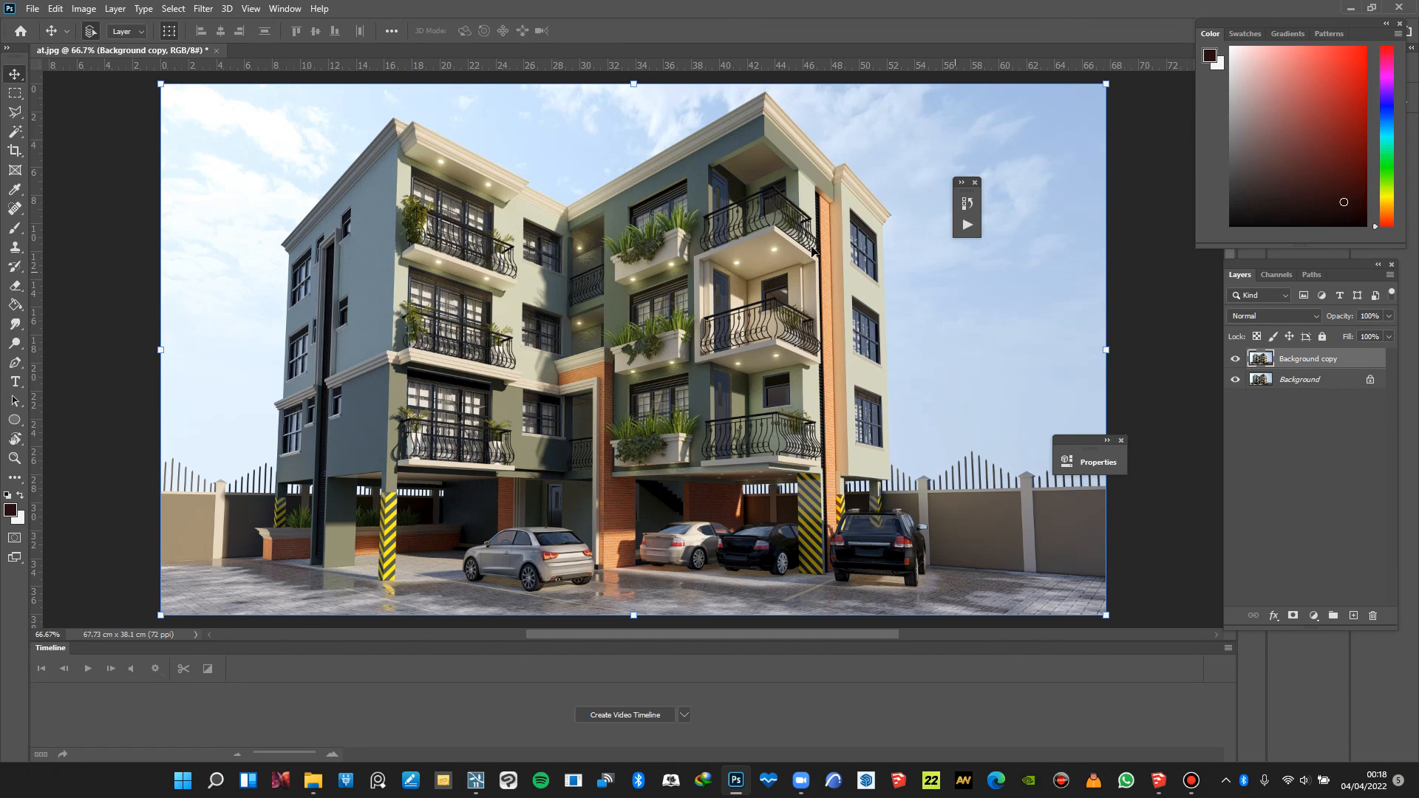
pyautogui.click(205, 10)
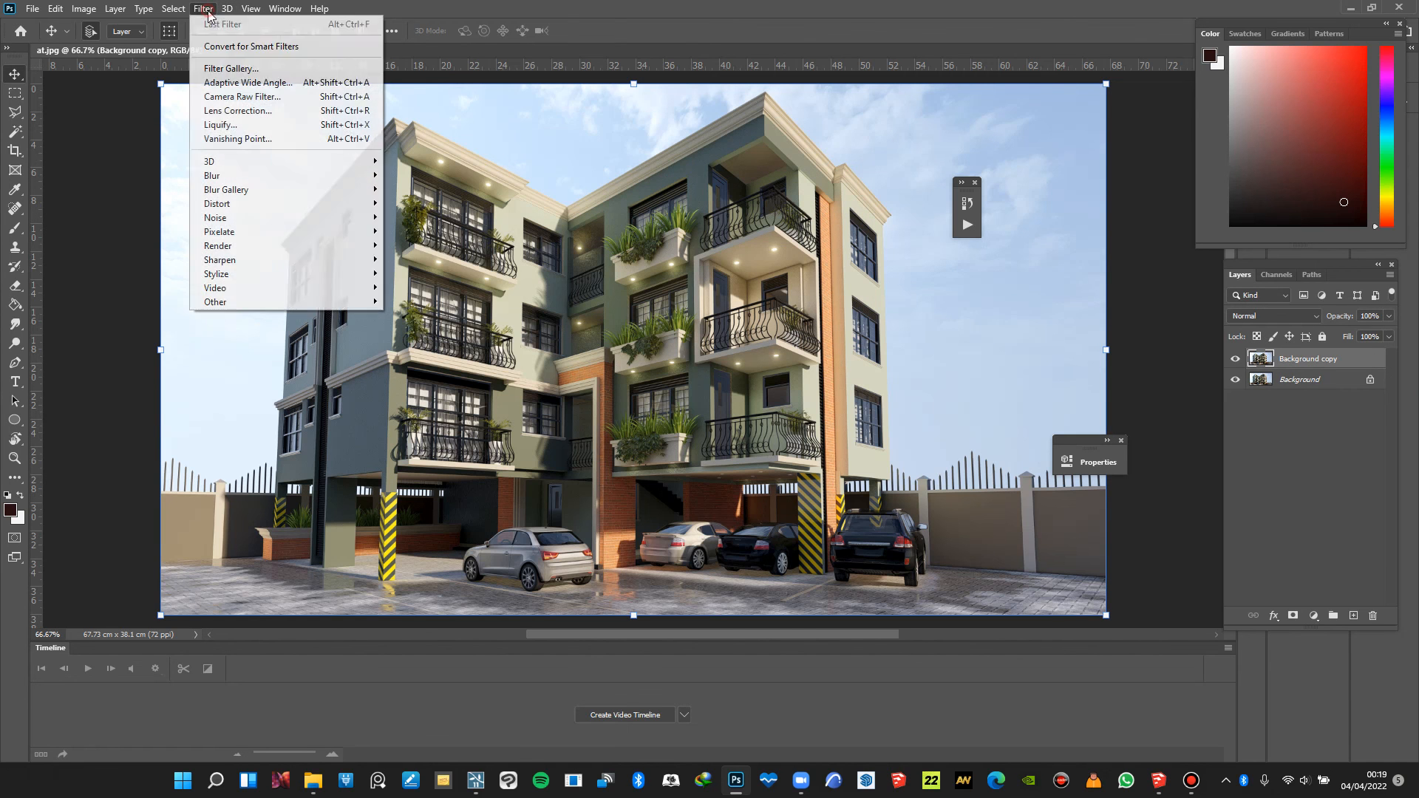
pyautogui.moveTo(248, 309)
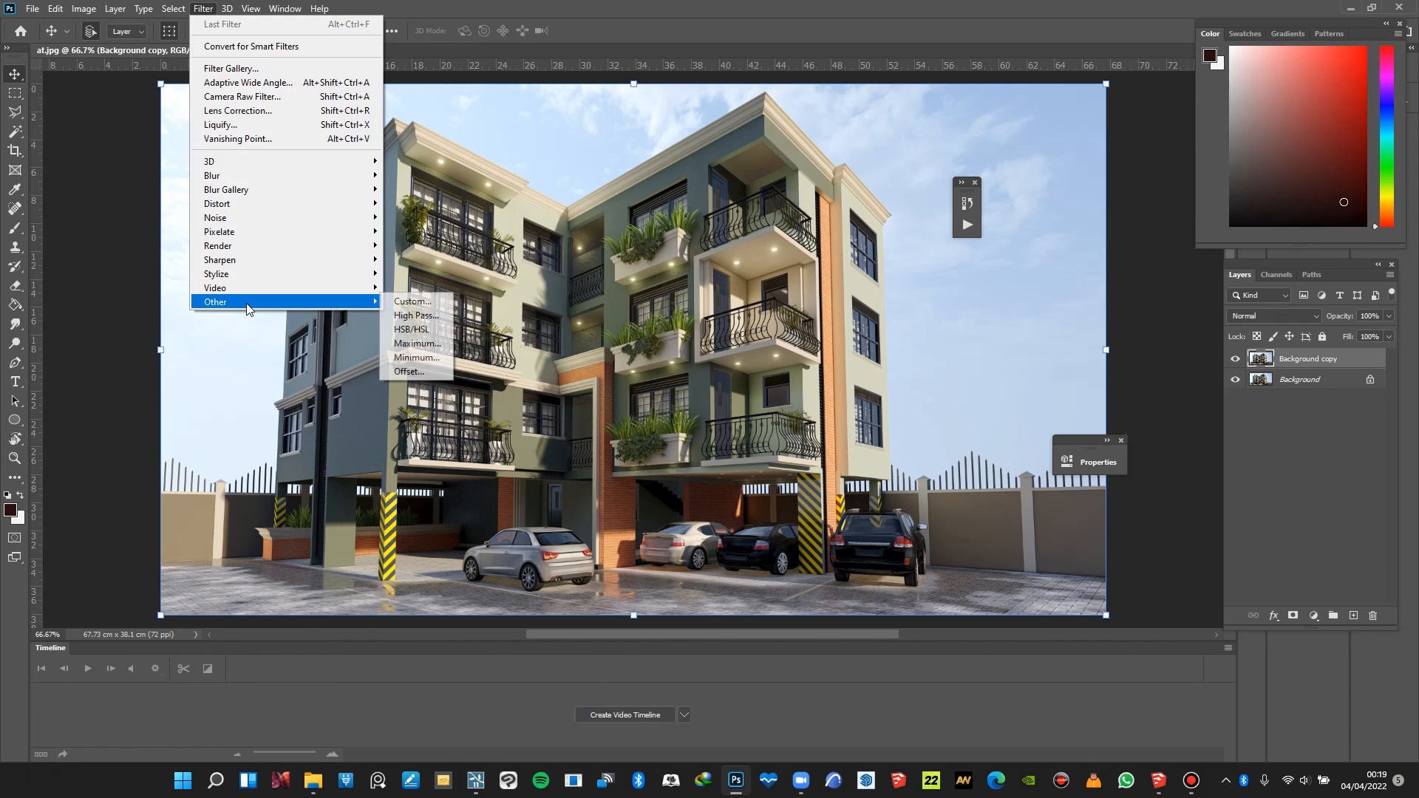
pyautogui.click(416, 315)
pyautogui.click(805, 186)
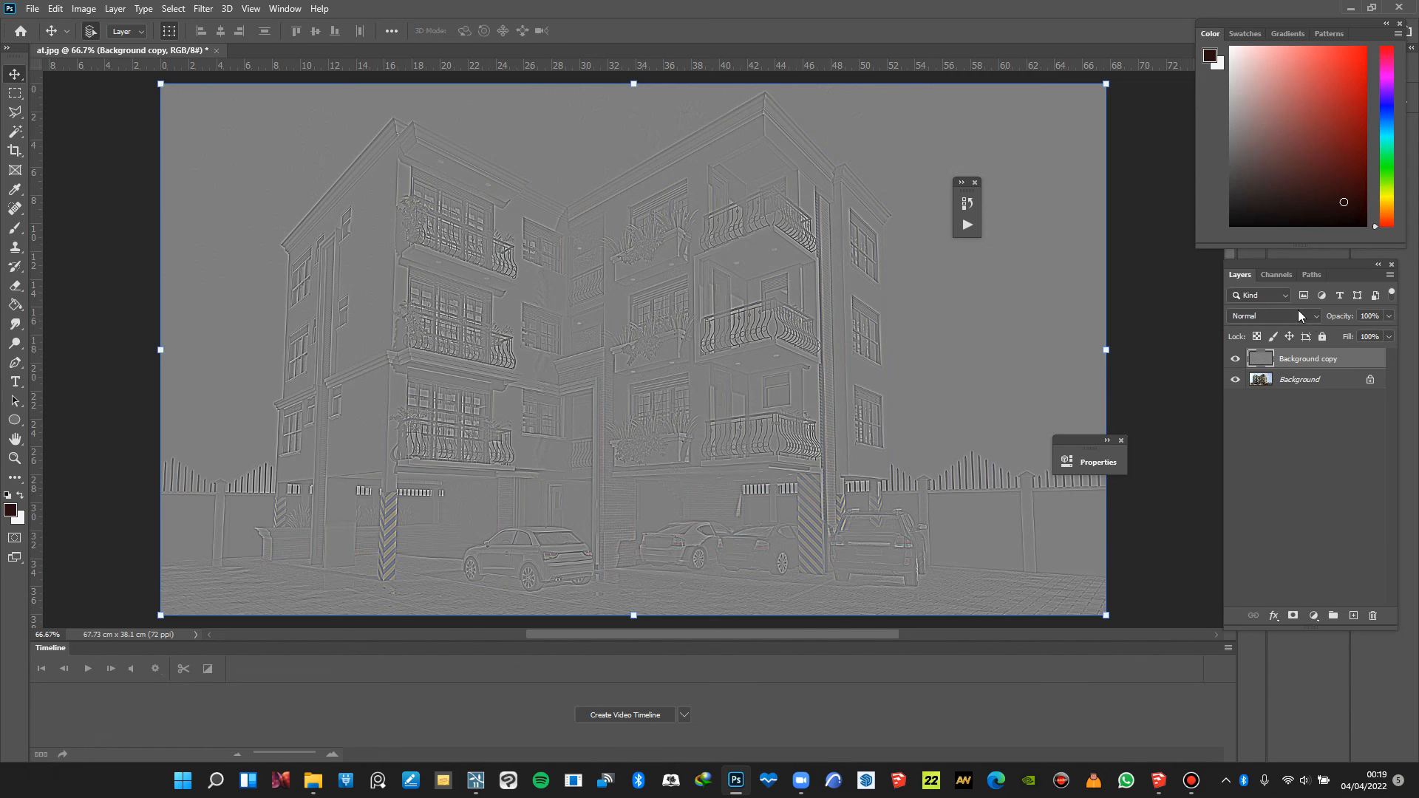
# Set the High Pass layer's blend mode to Overlay and toggle its visibility to compare the sharpening
pyautogui.click(1274, 314)
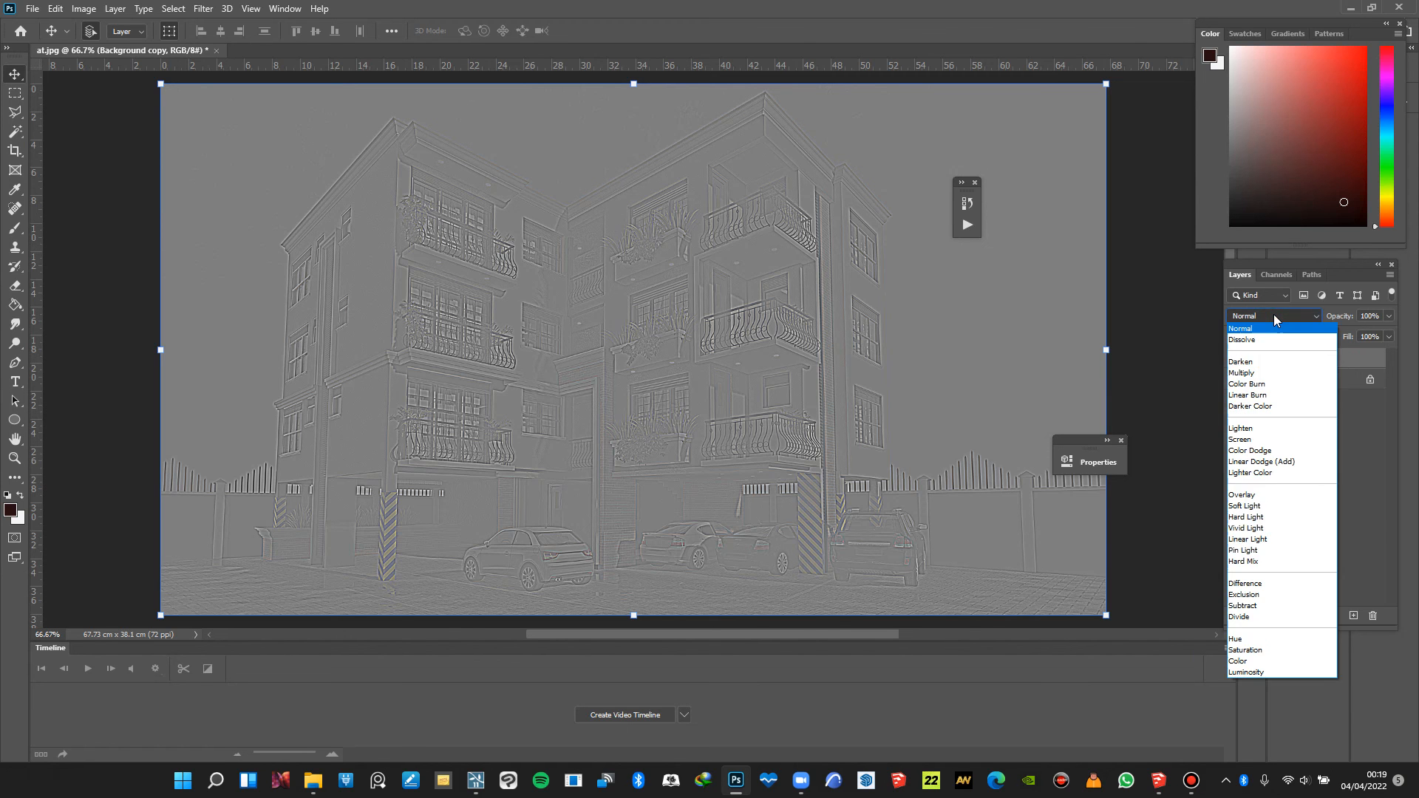
pyautogui.click(1263, 495)
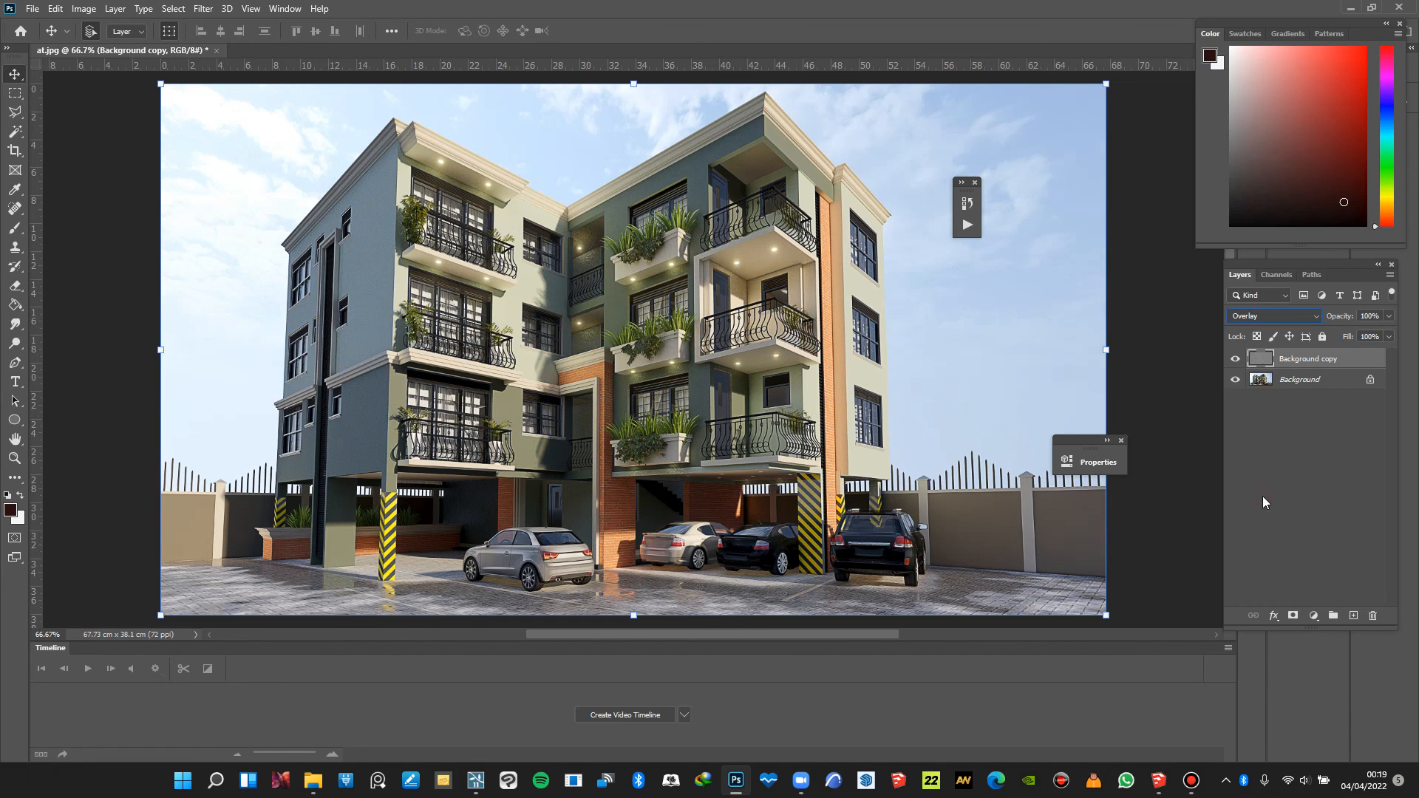
pyautogui.click(1239, 361)
pyautogui.click(1239, 361)
pyautogui.click(1238, 361)
pyautogui.click(1238, 360)
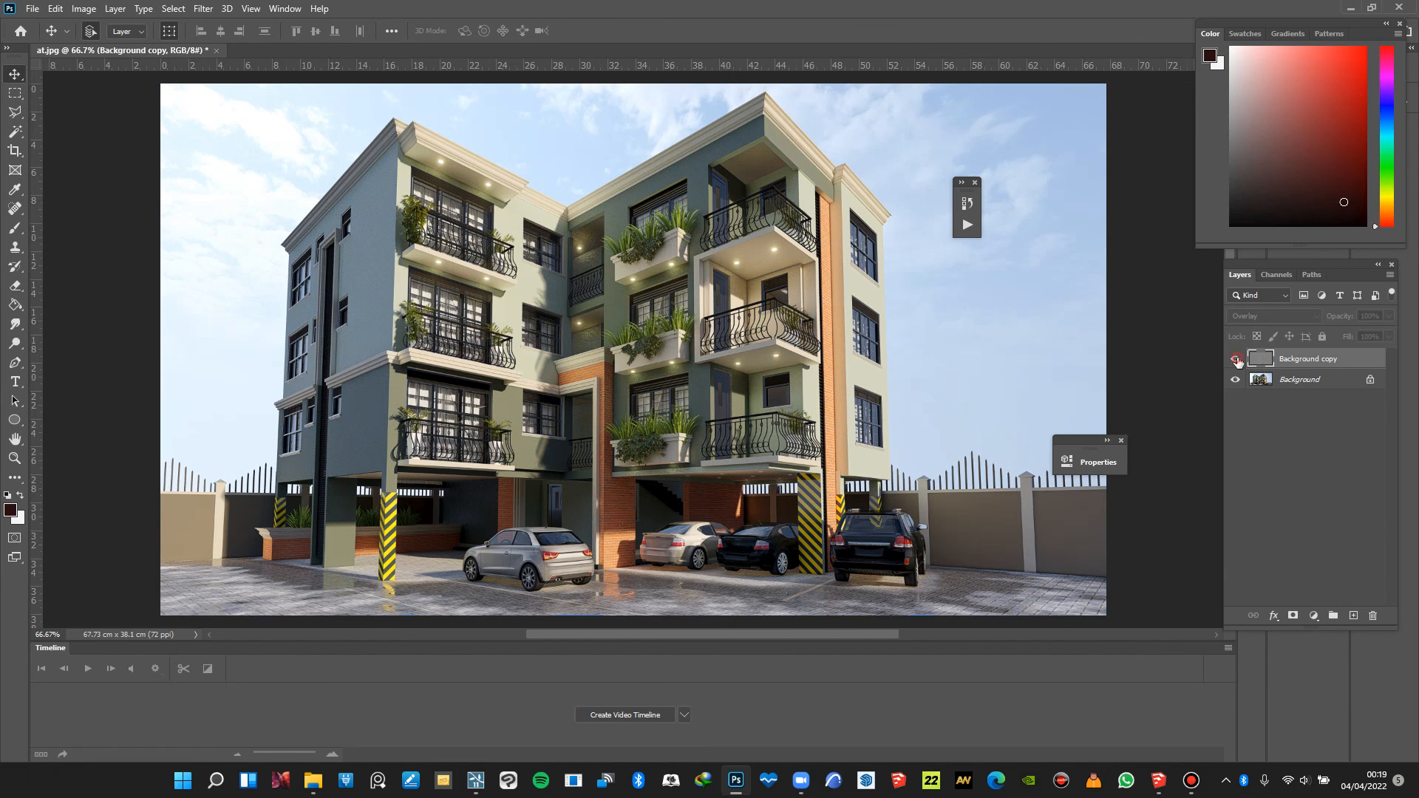
pyautogui.click(1235, 360)
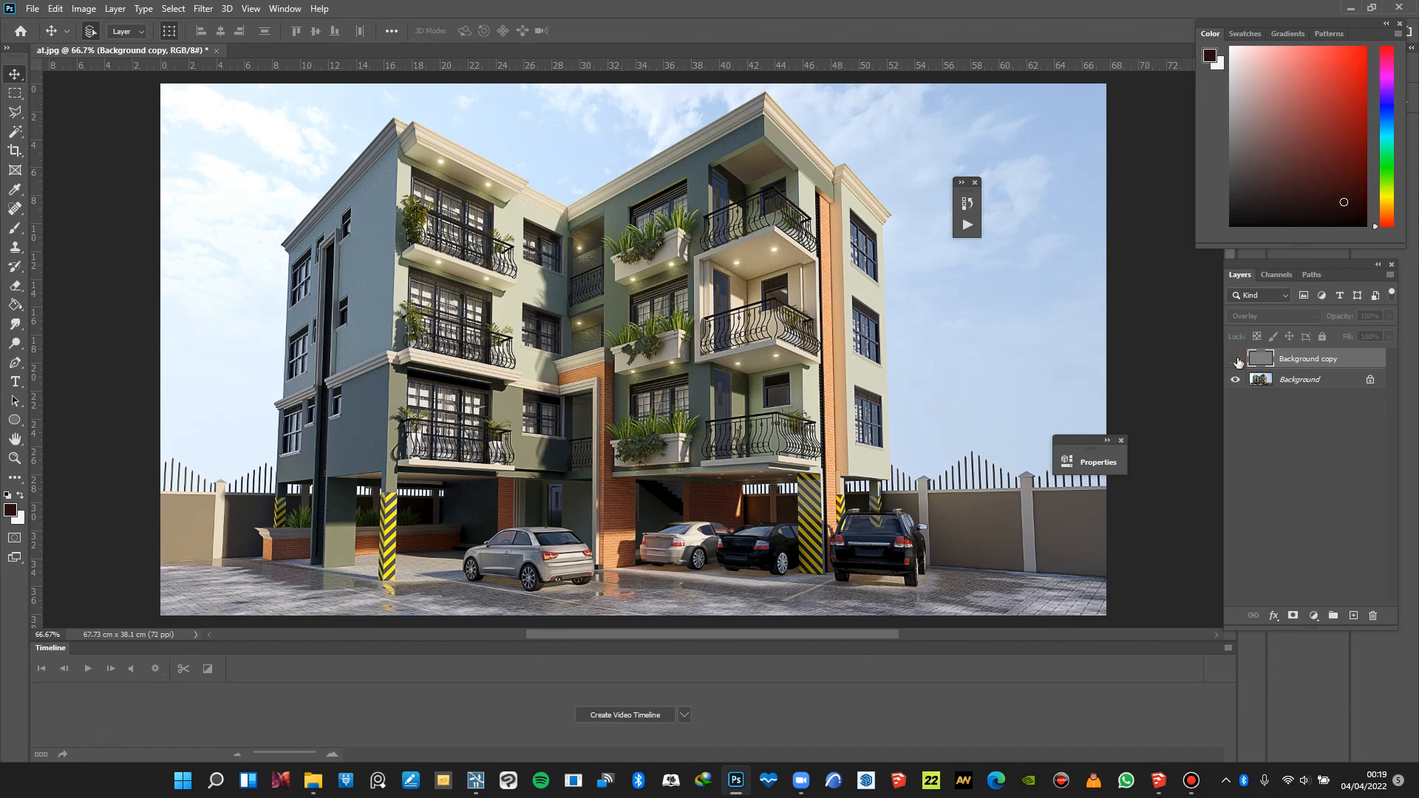
pyautogui.click(1236, 359)
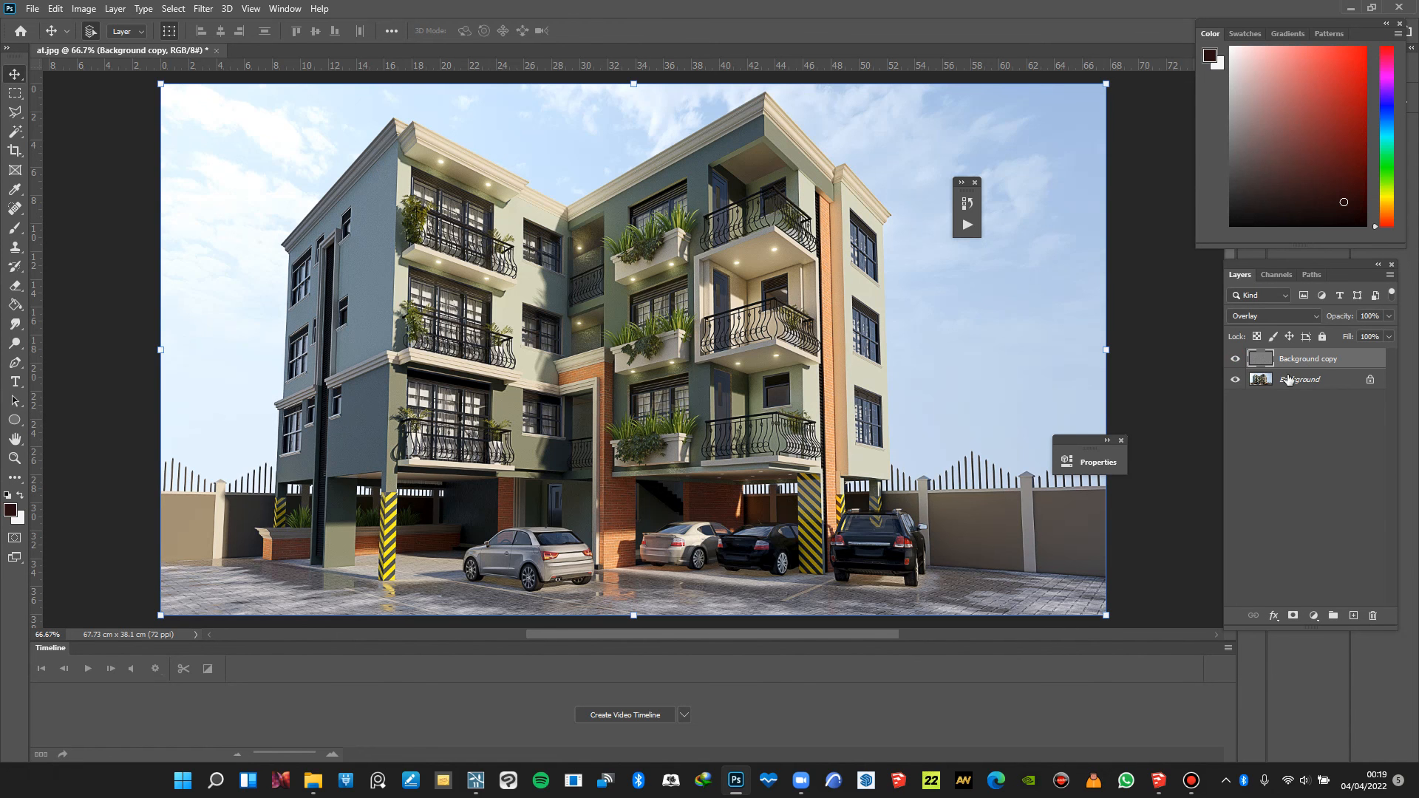
# Flatten the High Pass layer into the Background and review the whole render
pyautogui.click(1329, 381)
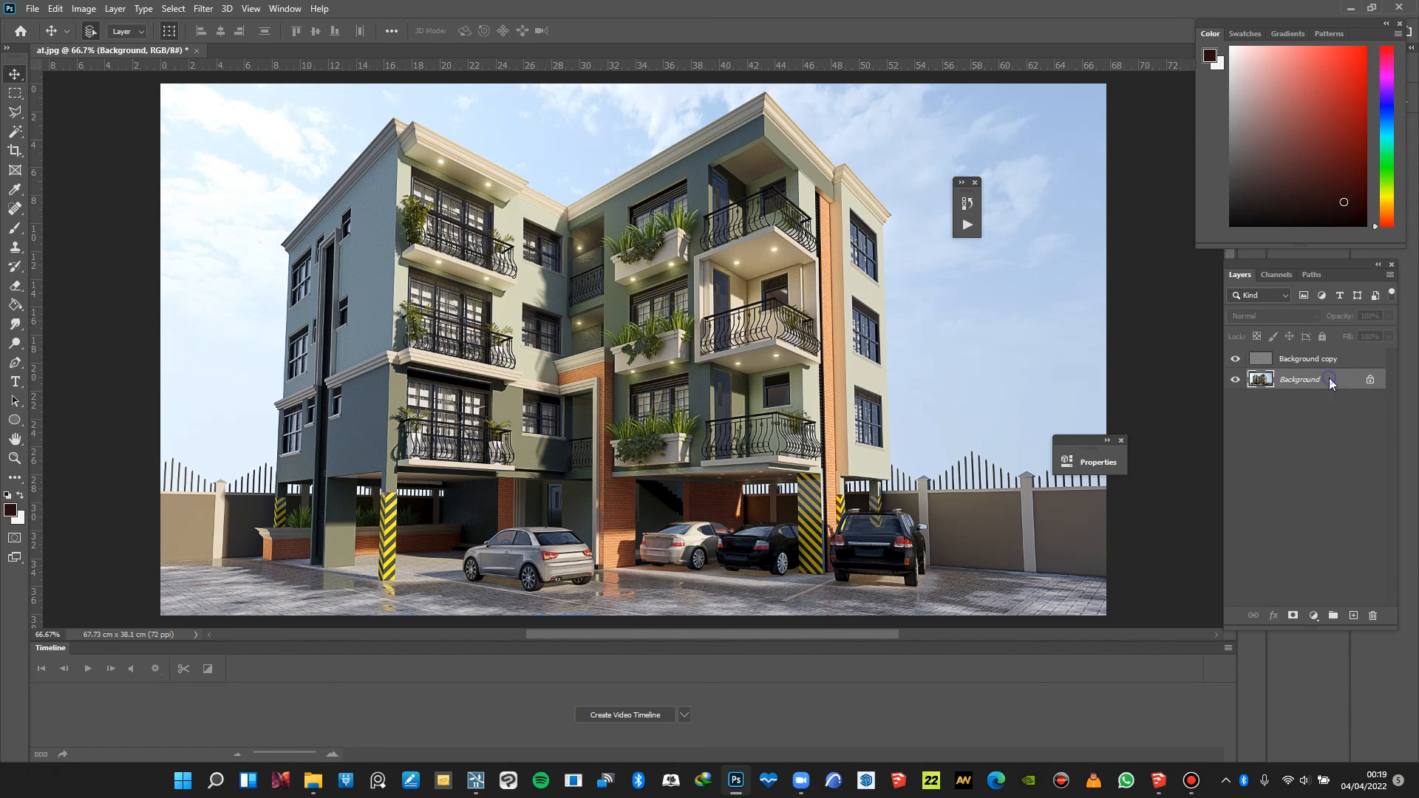
pyautogui.rightClick(1329, 381)
pyautogui.click(1341, 519)
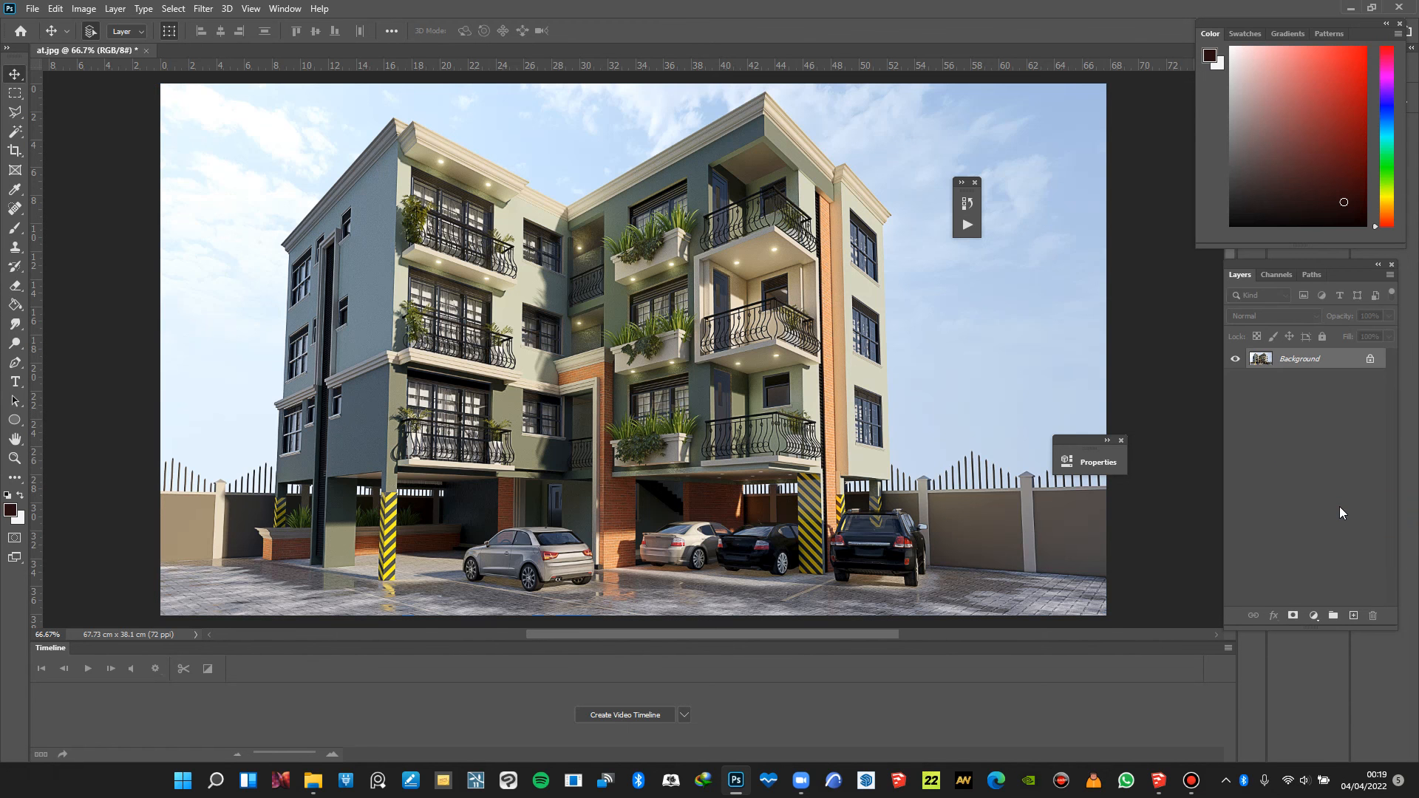
pyautogui.keyDown('alt'); pyautogui.scroll(-3, 636, 344); pyautogui.keyUp('alt')
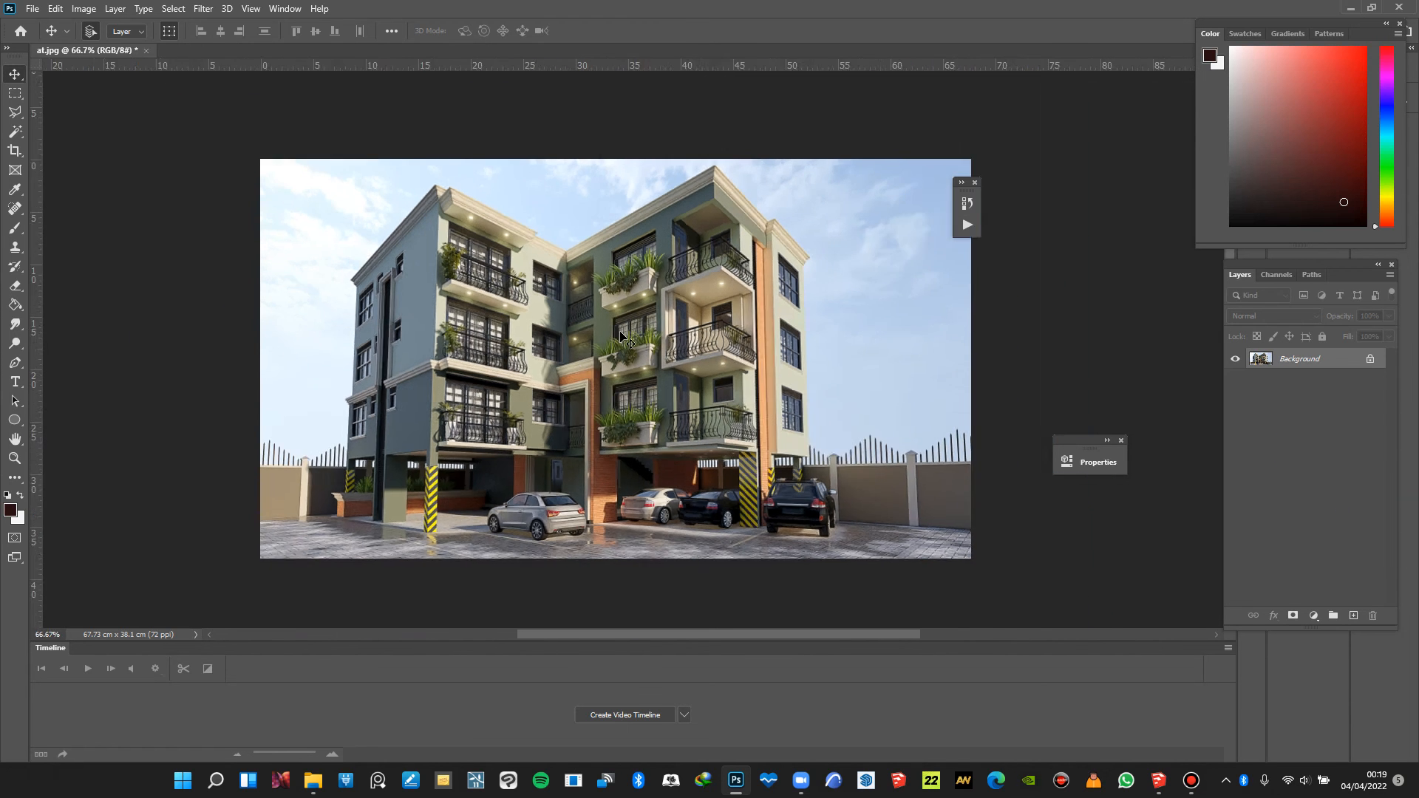
pyautogui.keyDown('alt'); pyautogui.scroll(4, 620, 333); pyautogui.keyUp('alt')
pyautogui.keyDown('alt'); pyautogui.scroll(-1, 620, 333); pyautogui.keyUp('alt')
pyautogui.keyDown('alt'); pyautogui.scroll(-2, 619, 333); pyautogui.keyUp('alt')
pyautogui.keyDown('alt'); pyautogui.scroll(1, 619, 345); pyautogui.keyUp('alt')
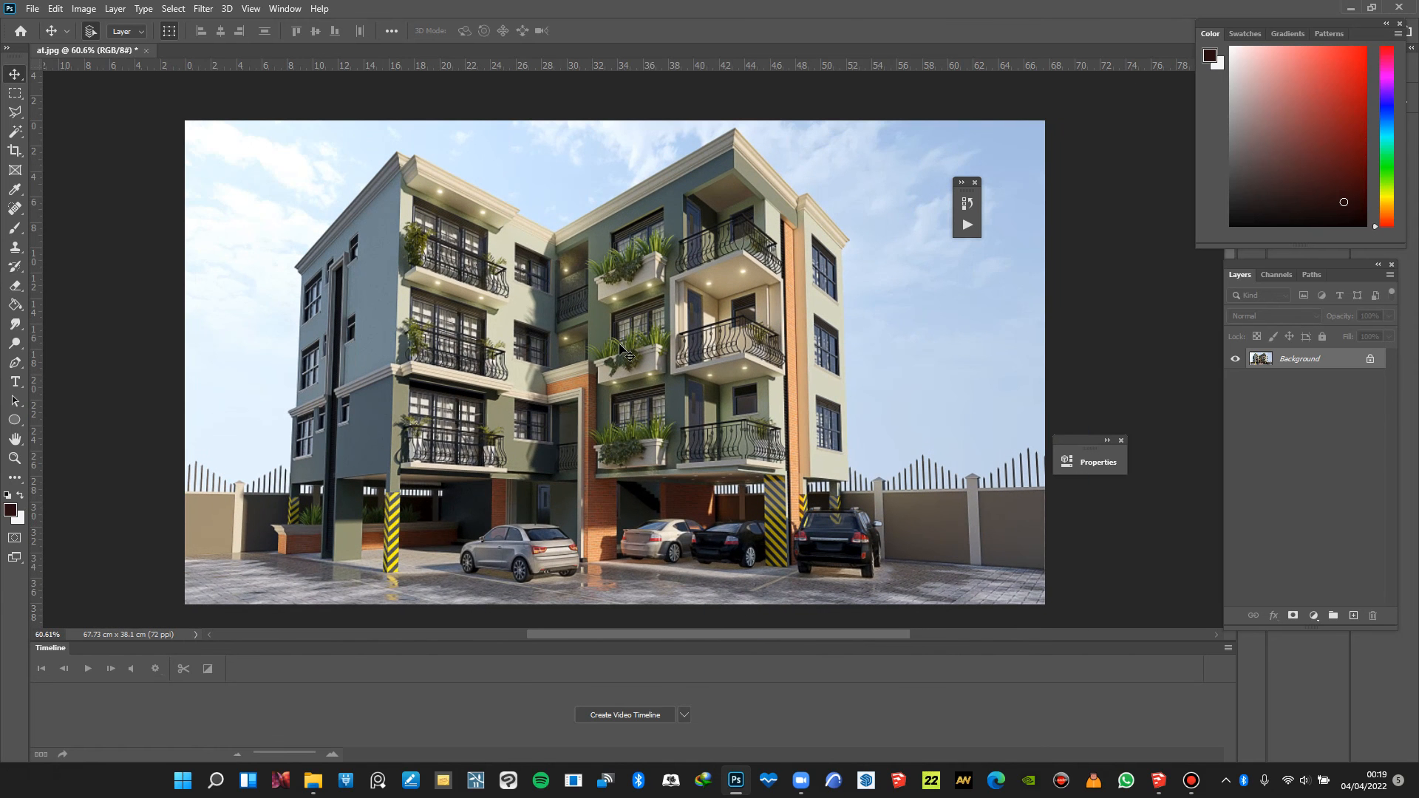